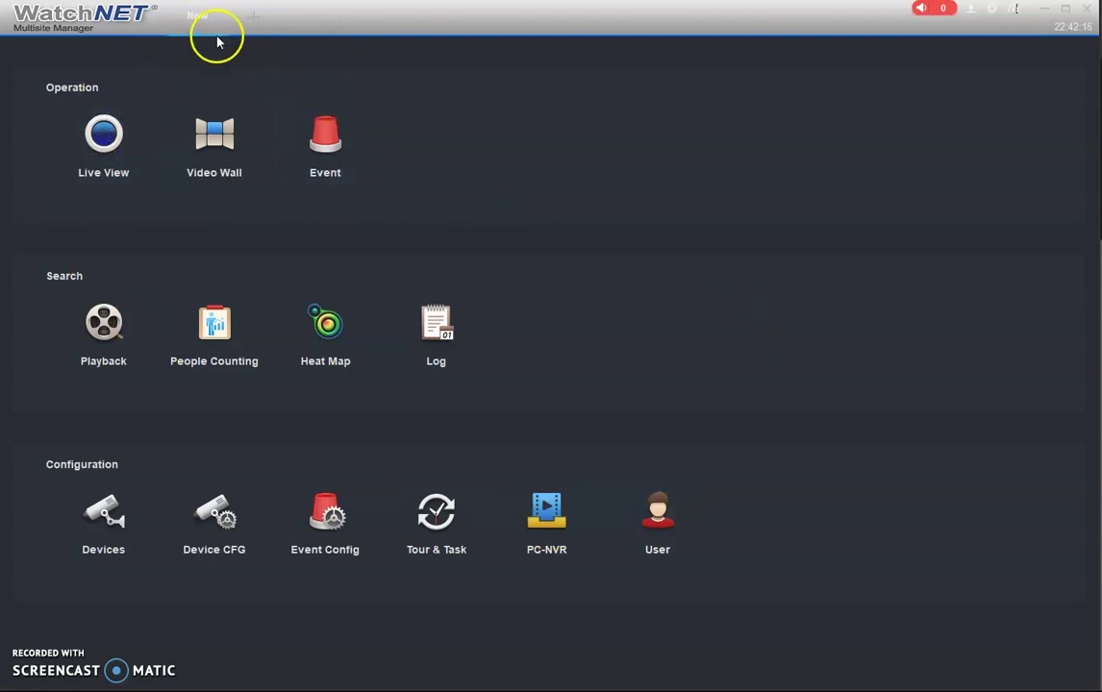
# - In Live View, expand the Alliance Office device and set its channel display to Show All Channels
pyautogui.click(104, 143)
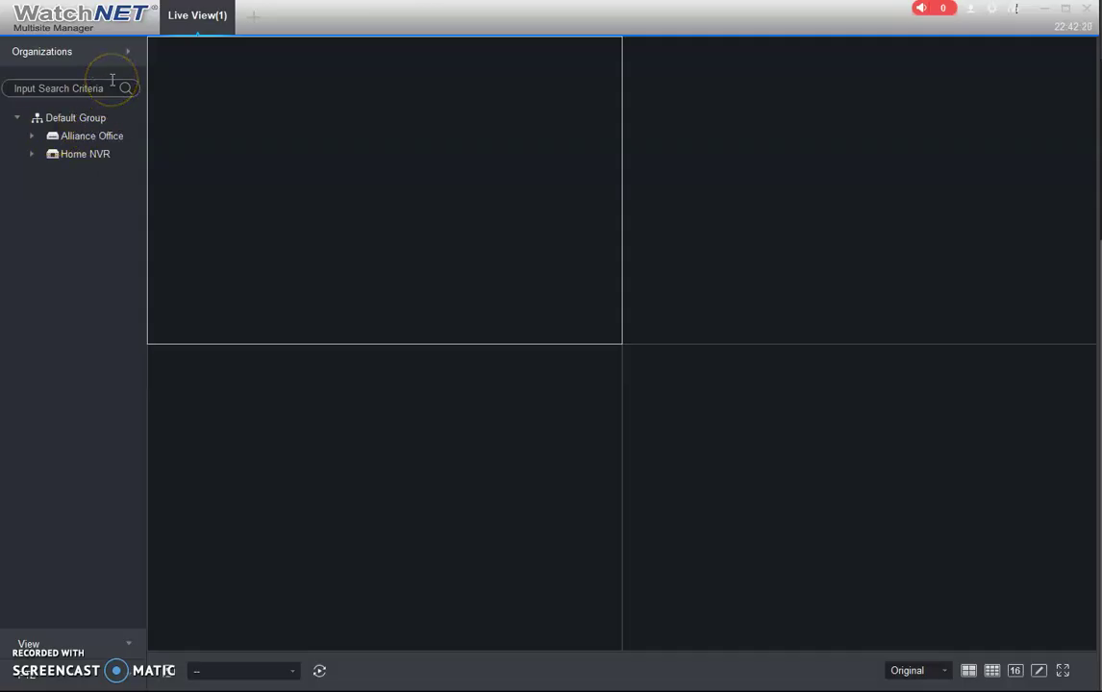
pyautogui.click(33, 141)
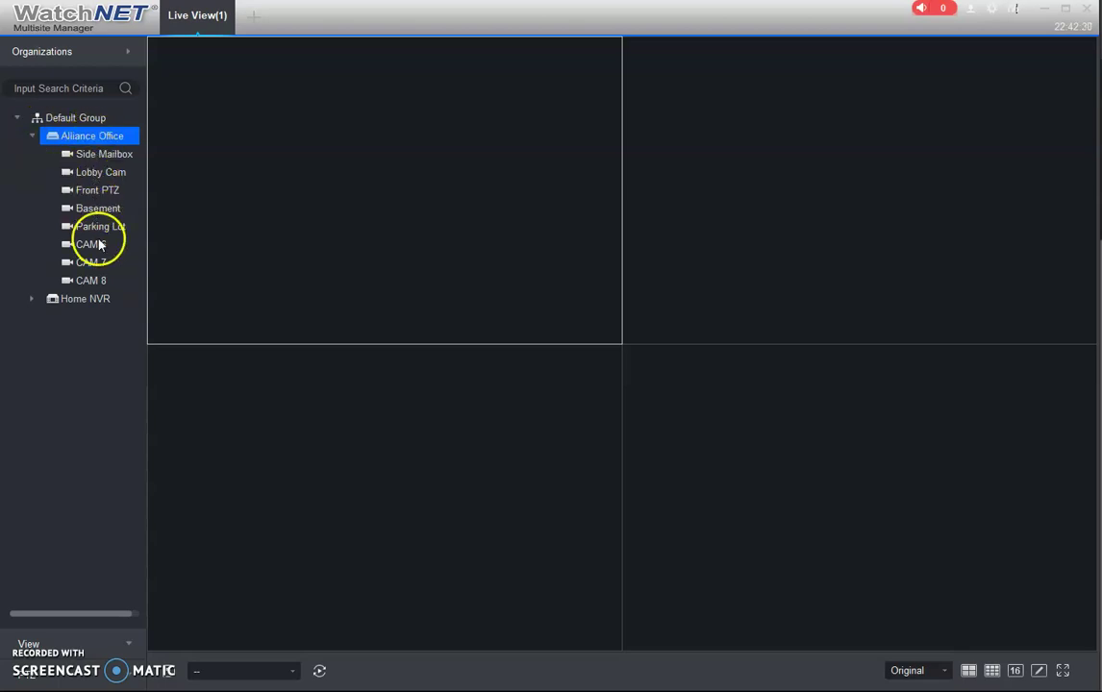
pyautogui.rightClick(101, 139)
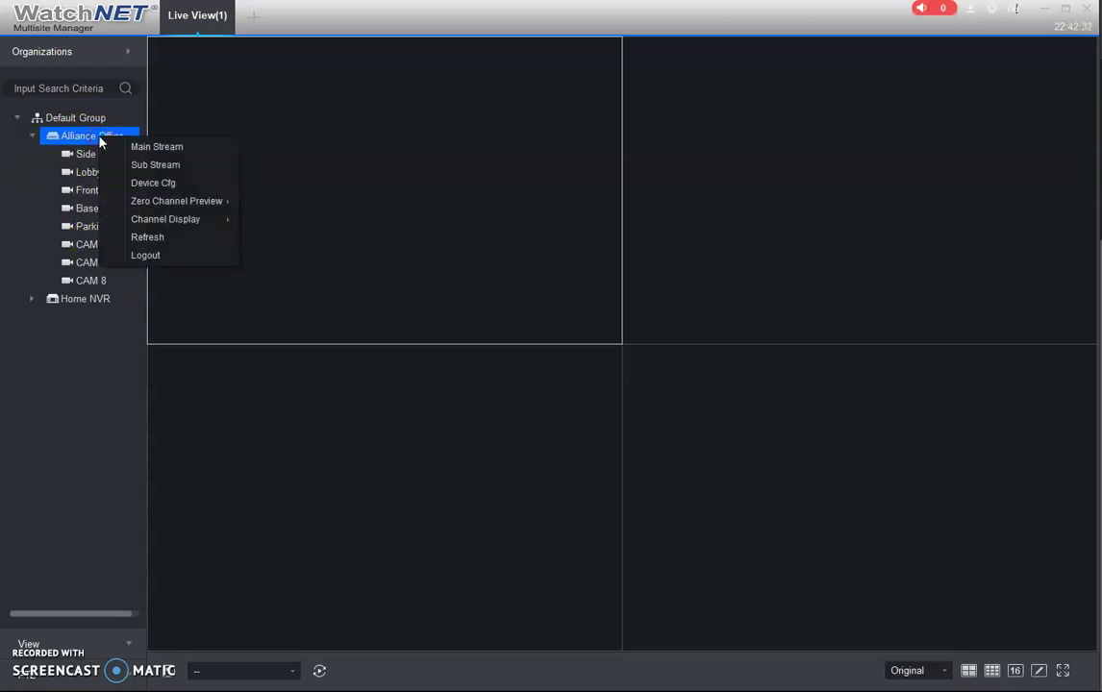
pyautogui.moveTo(167, 220)
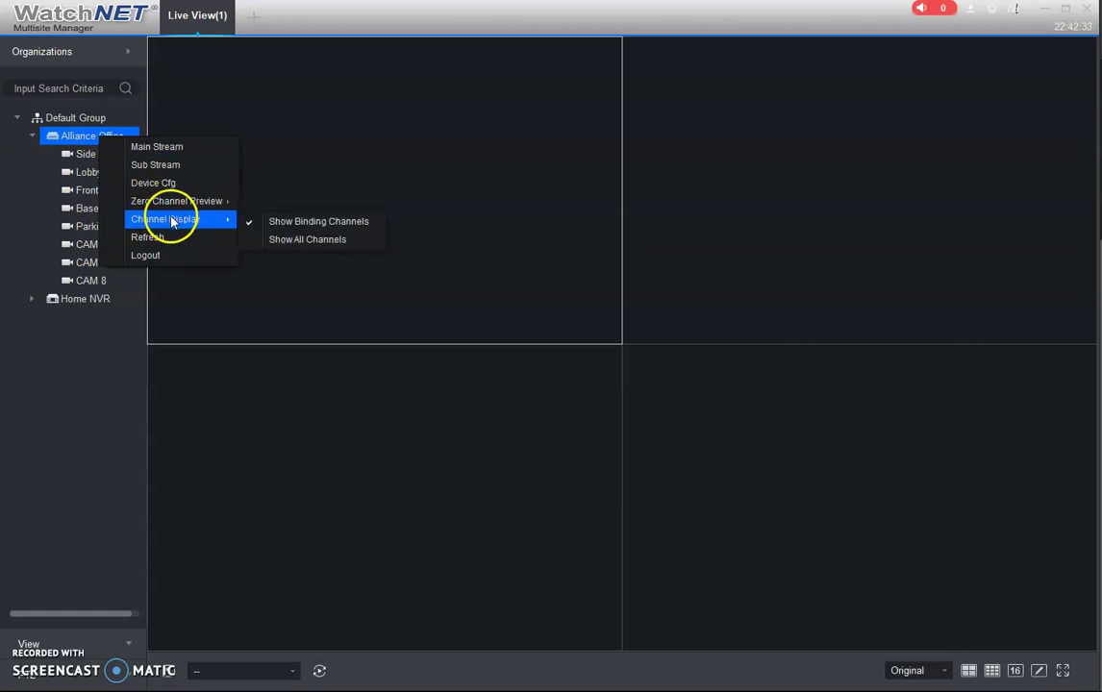
pyautogui.click(313, 246)
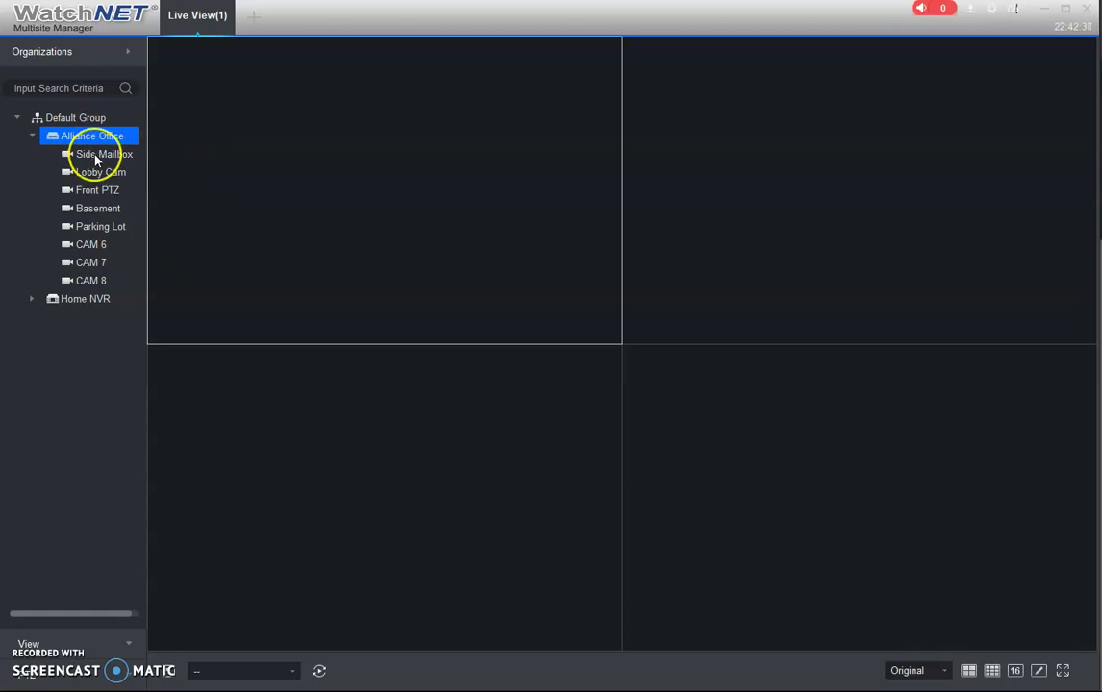
# - Start the live feeds of the Side Mailbox and Parking Lot cameras in the first two panes
pyautogui.doubleClick(95, 156)
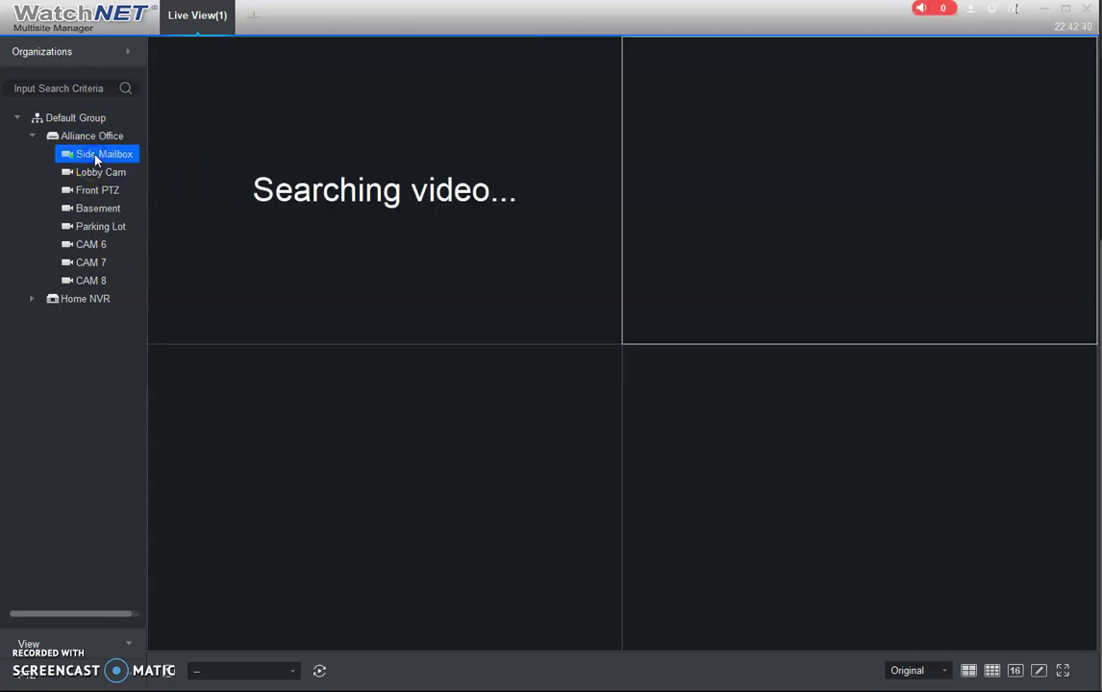
pyautogui.doubleClick(108, 227)
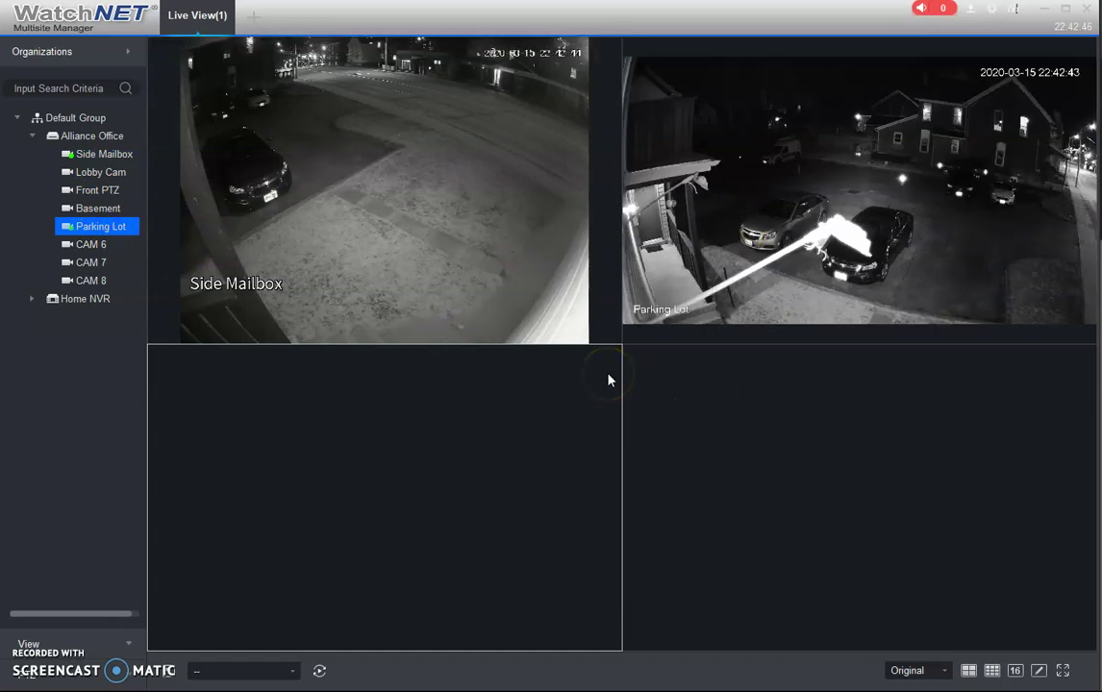
pyautogui.moveTo(286, 332)
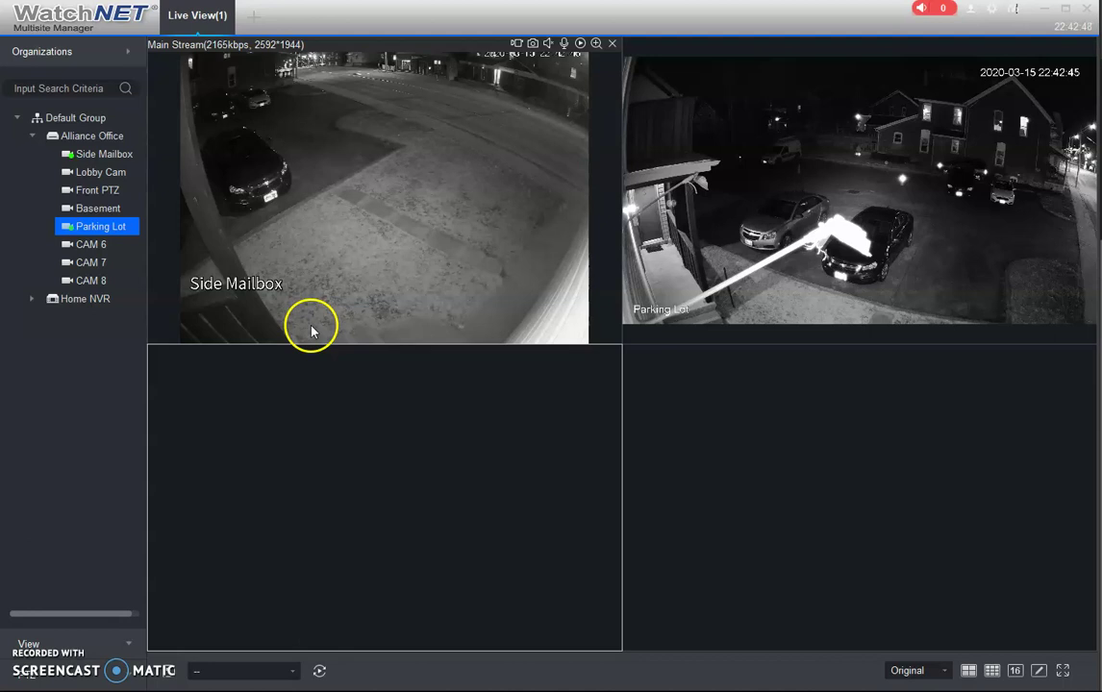
# - Switch the live grid to nine panes and back to four, and select the Side Mailbox feed
pyautogui.click(990, 671)
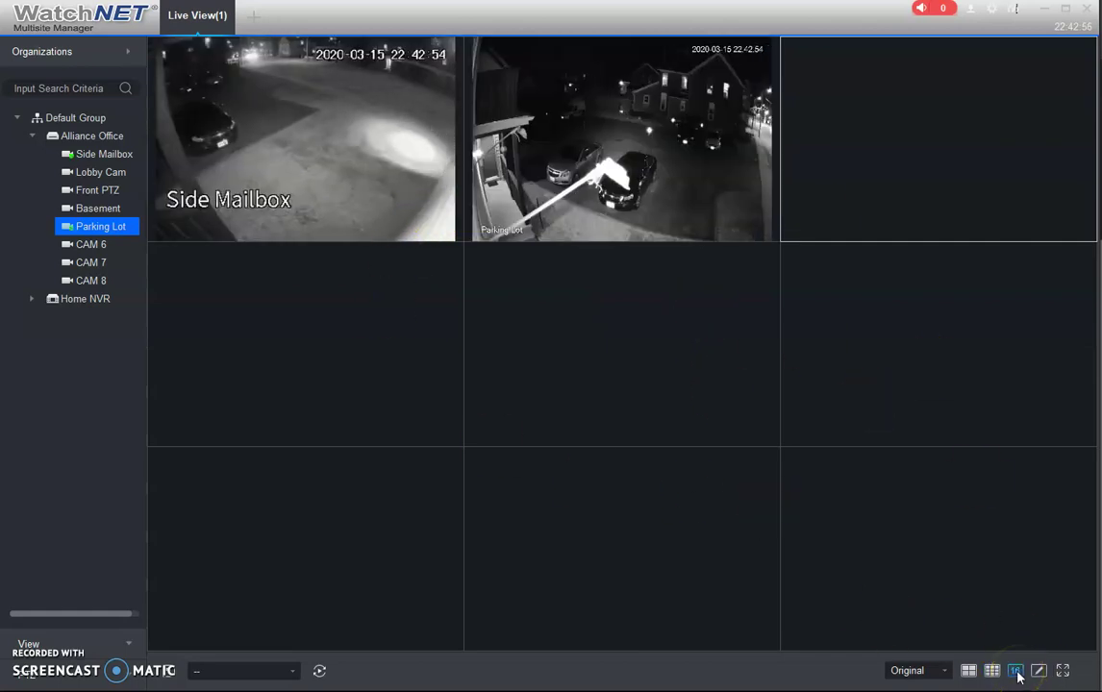
pyautogui.click(969, 671)
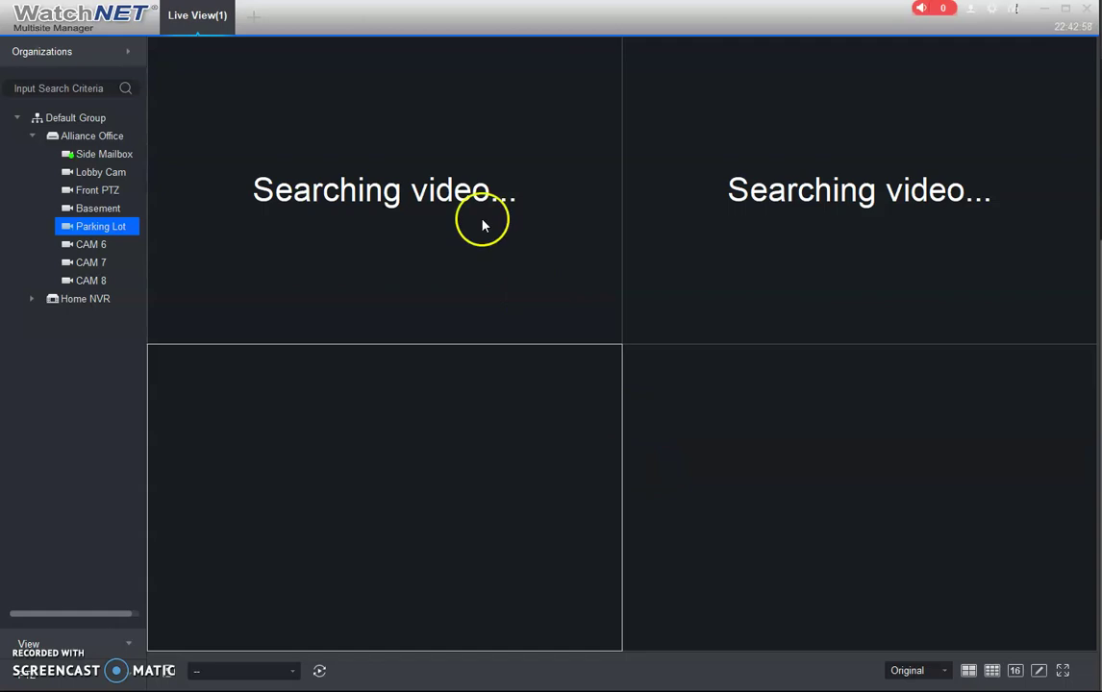
pyautogui.click(468, 238)
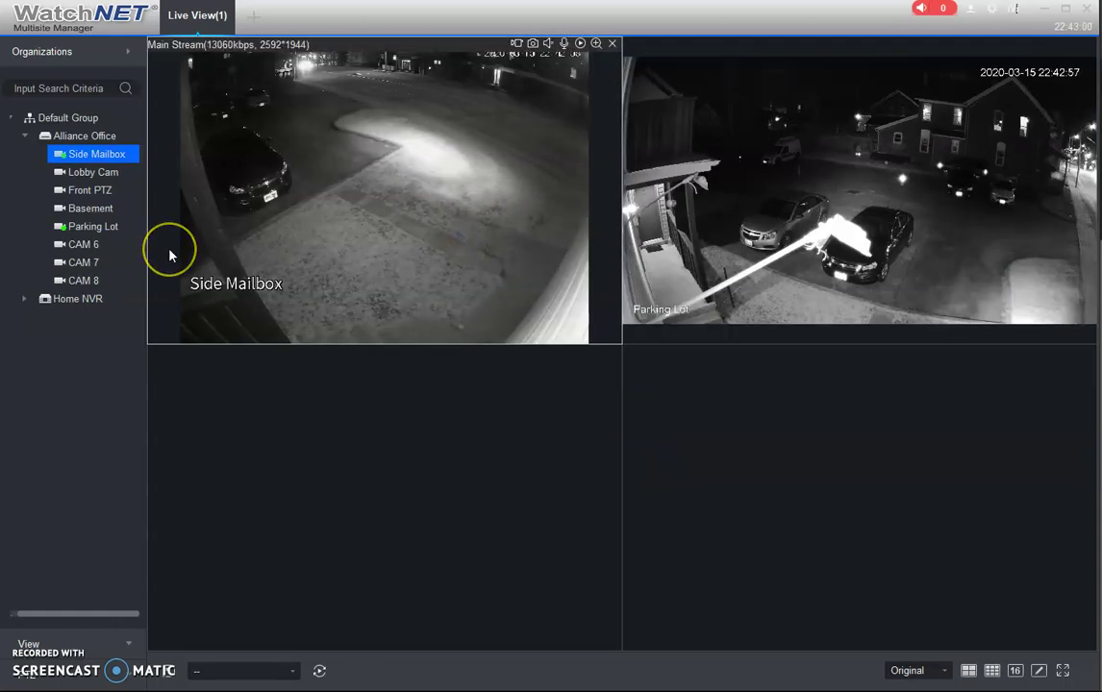
pyautogui.click(445, 167)
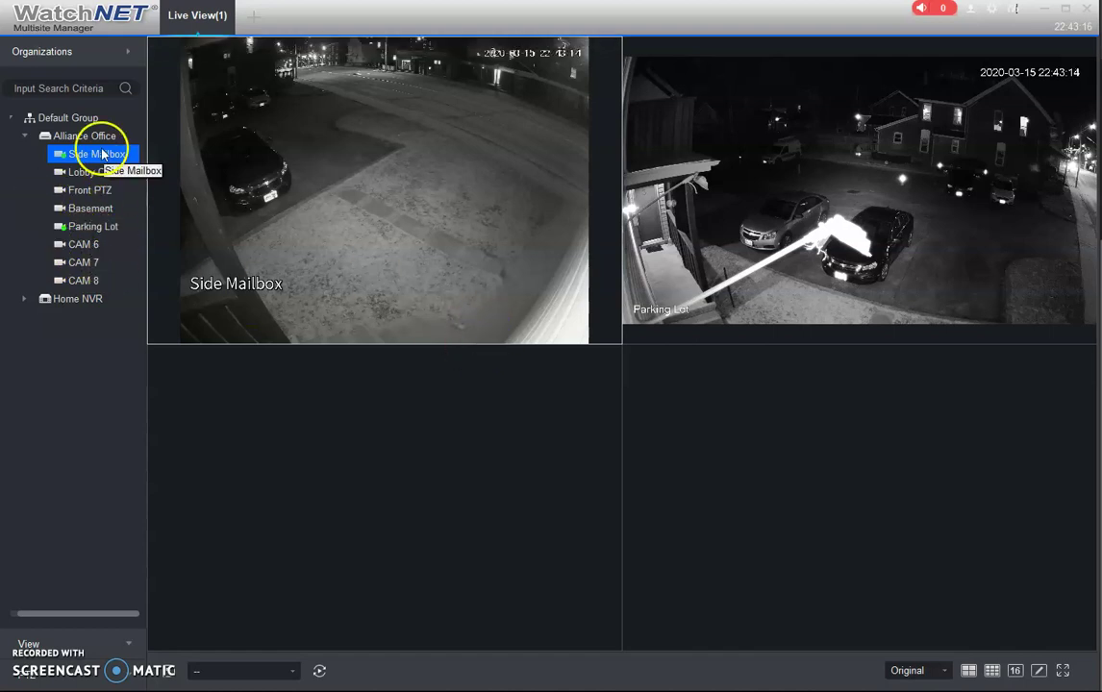
pyautogui.moveTo(446, 295)
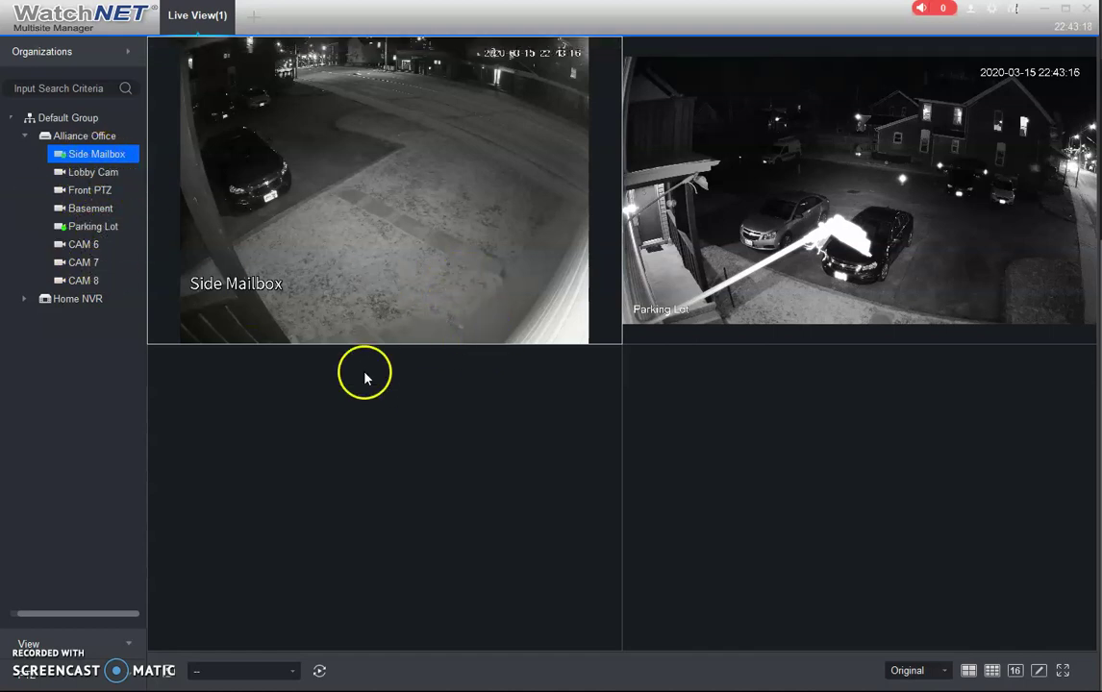
# - Load the saved Fav View from the default view group
pyautogui.click(130, 650)
pyautogui.click(11, 119)
pyautogui.click(77, 149)
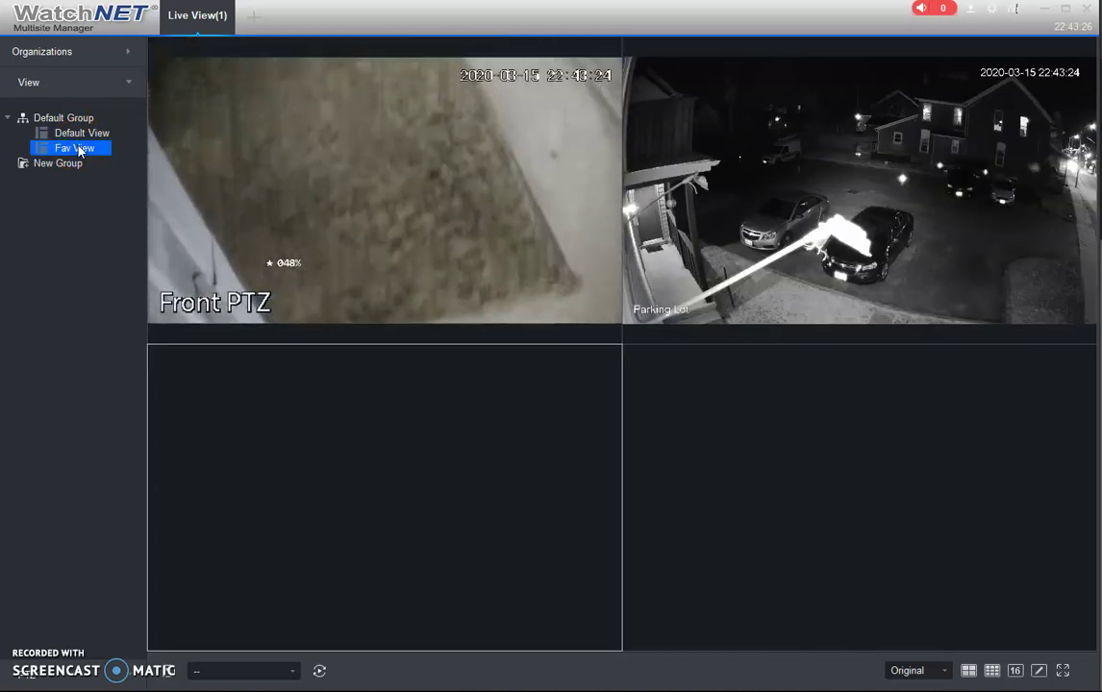
pyautogui.moveTo(248, 253); pyautogui.dragTo(327, 226)
# - Return to the device list, open the Save View dialog for the current camera layout and cancel it
pyautogui.click(43, 60)
pyautogui.moveTo(71, 152); pyautogui.dragTo(786, 269)
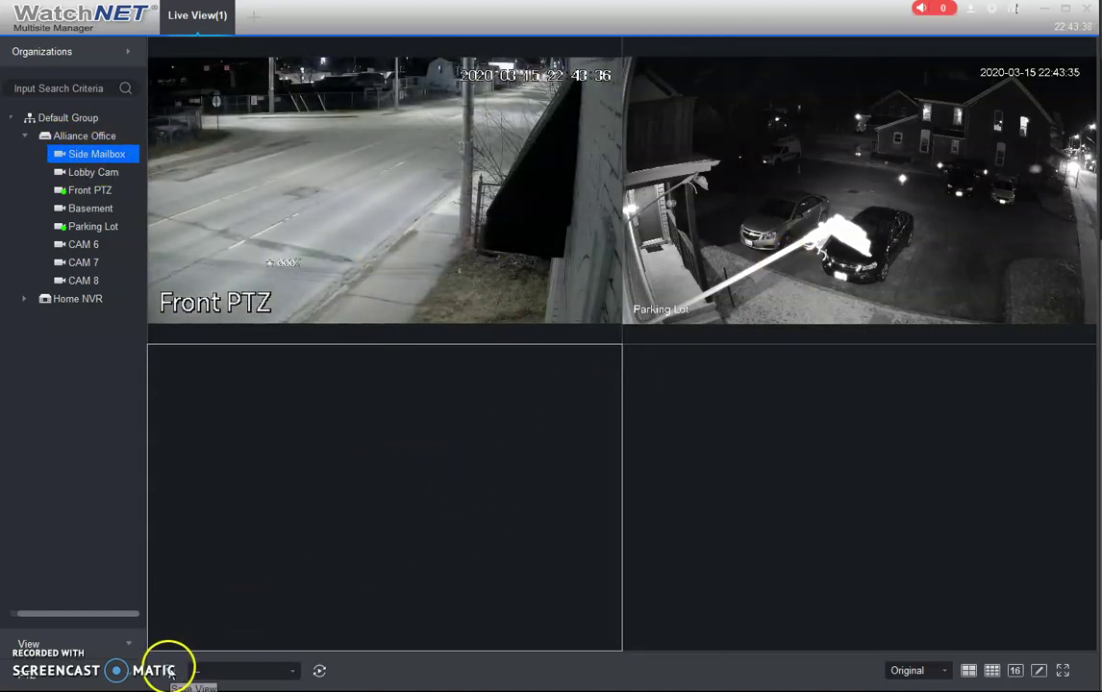
pyautogui.click(171, 673)
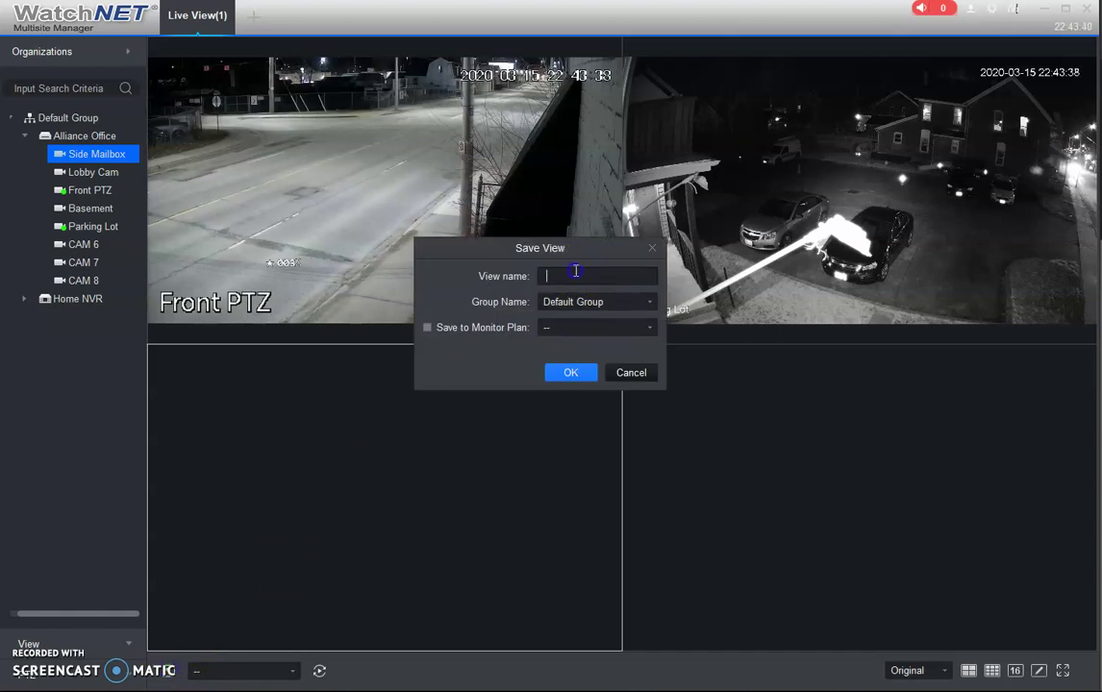
pyautogui.click(637, 375)
# - Select Default View from the default group of saved views
pyautogui.click(67, 643)
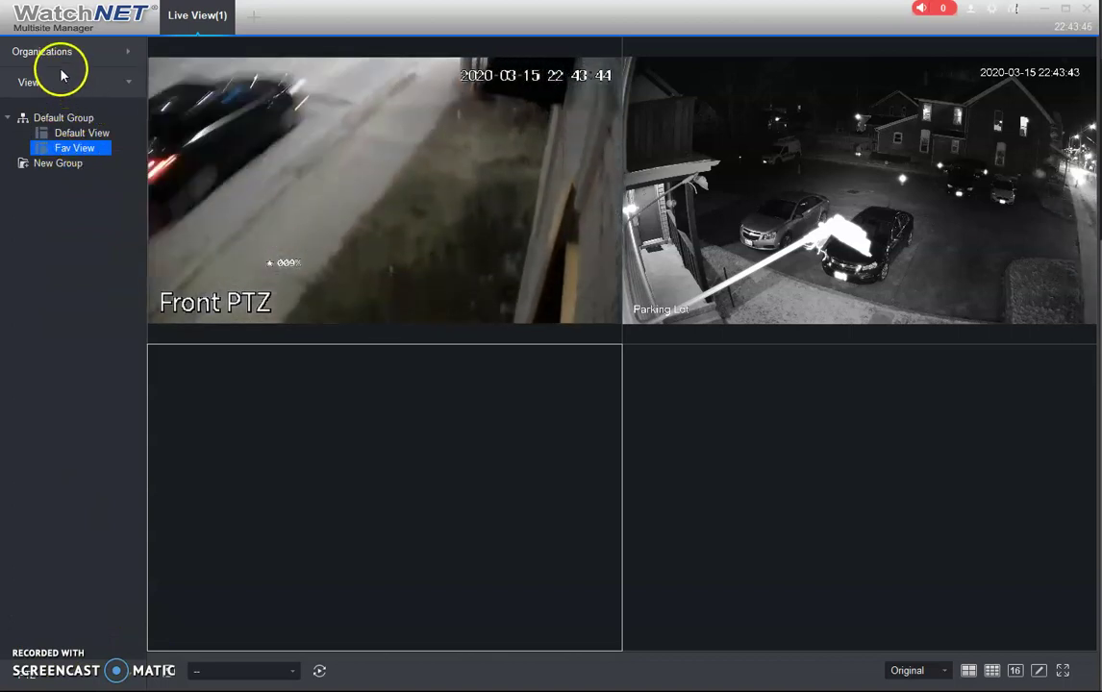
pyautogui.click(58, 52)
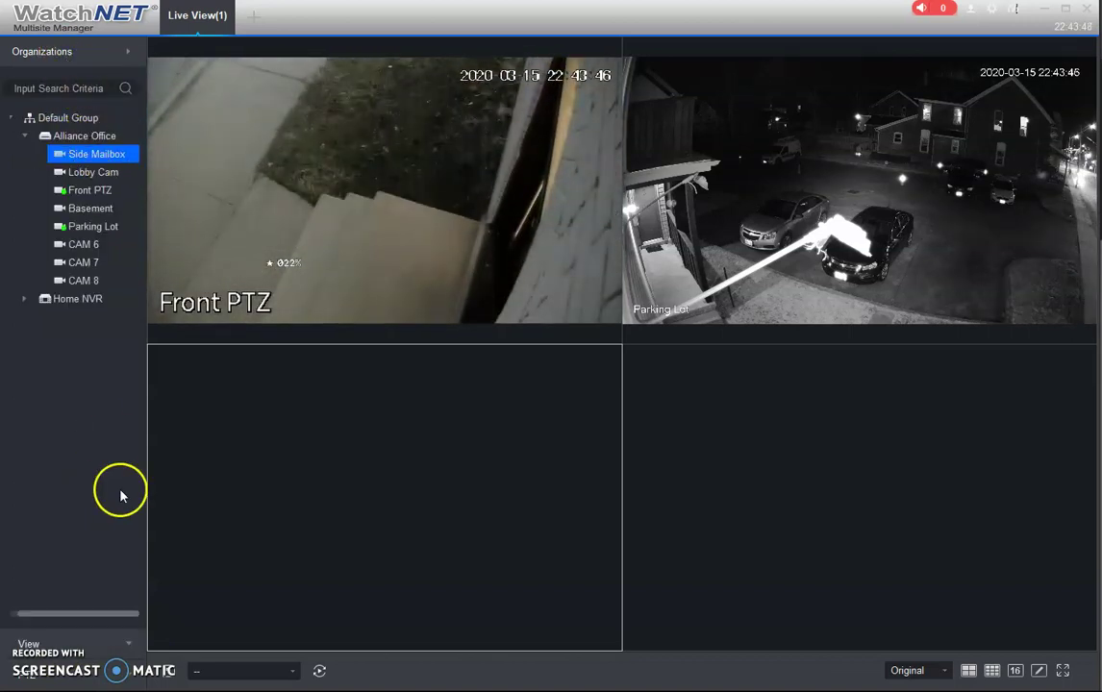
pyautogui.click(54, 643)
pyautogui.click(77, 132)
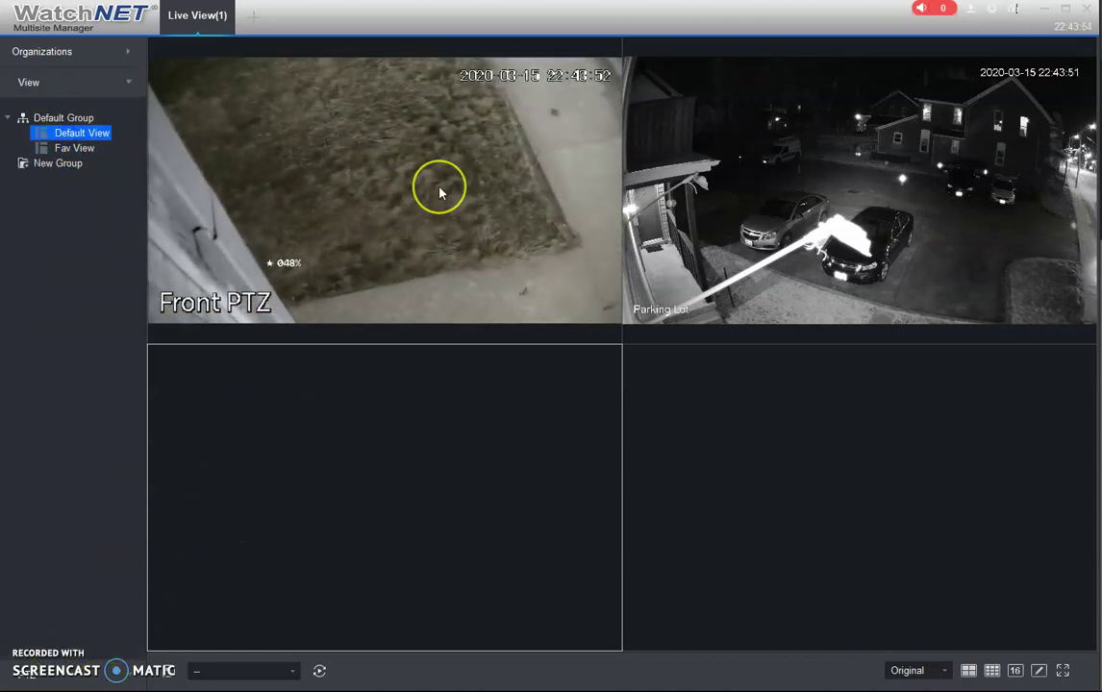
pyautogui.moveTo(440, 192)
pyautogui.click(650, 229)
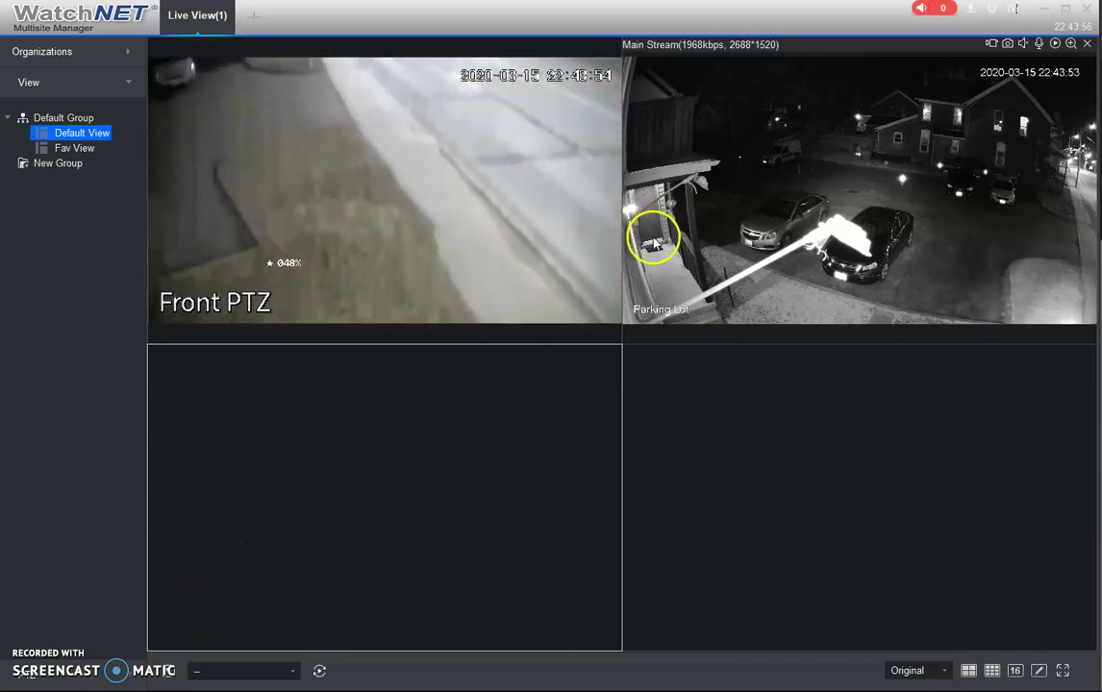
pyautogui.click(540, 225)
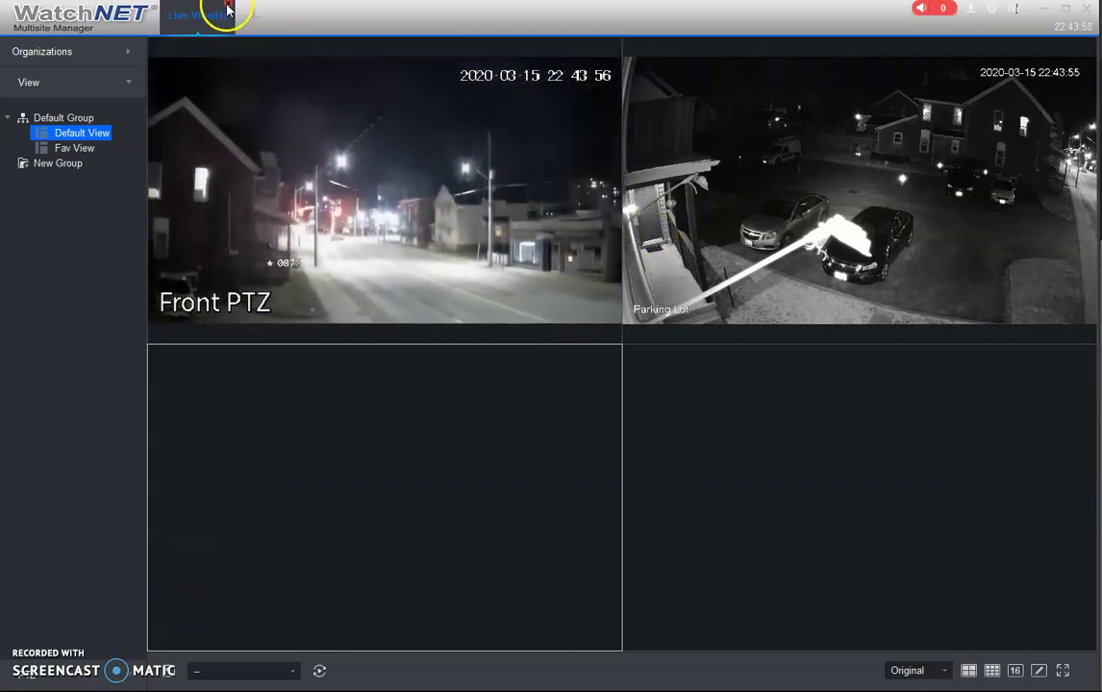
# - Close Live View and, in Playback, select the Side Mailbox and Parking Lot cameras of Alliance Office
pyautogui.click(226, 8)
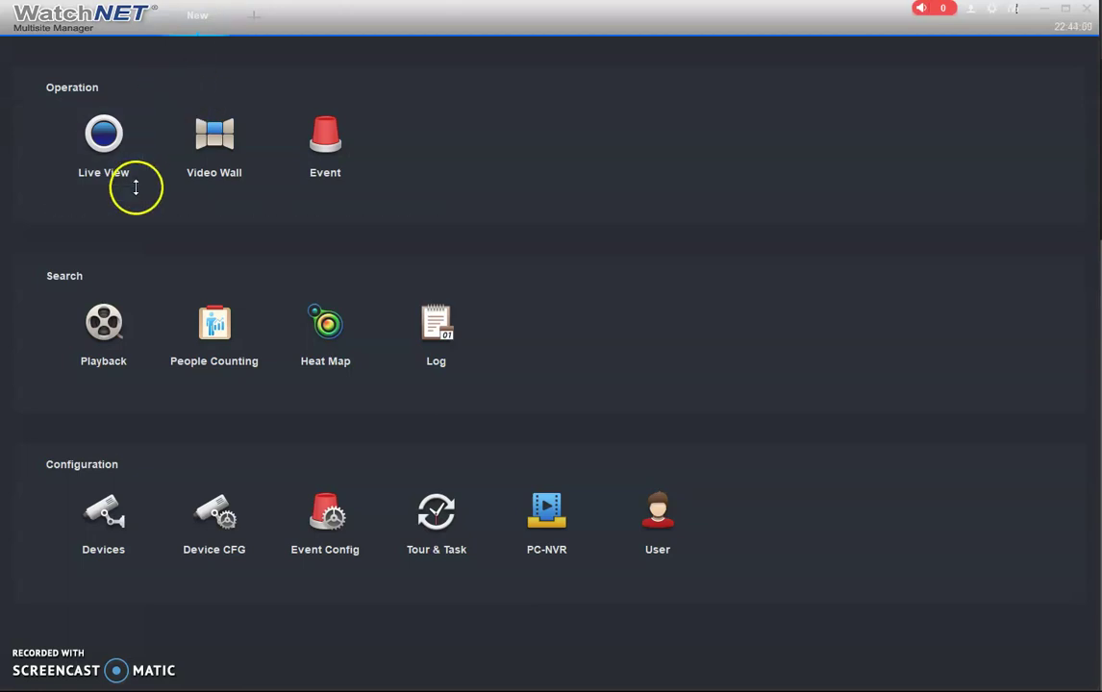
pyautogui.click(110, 331)
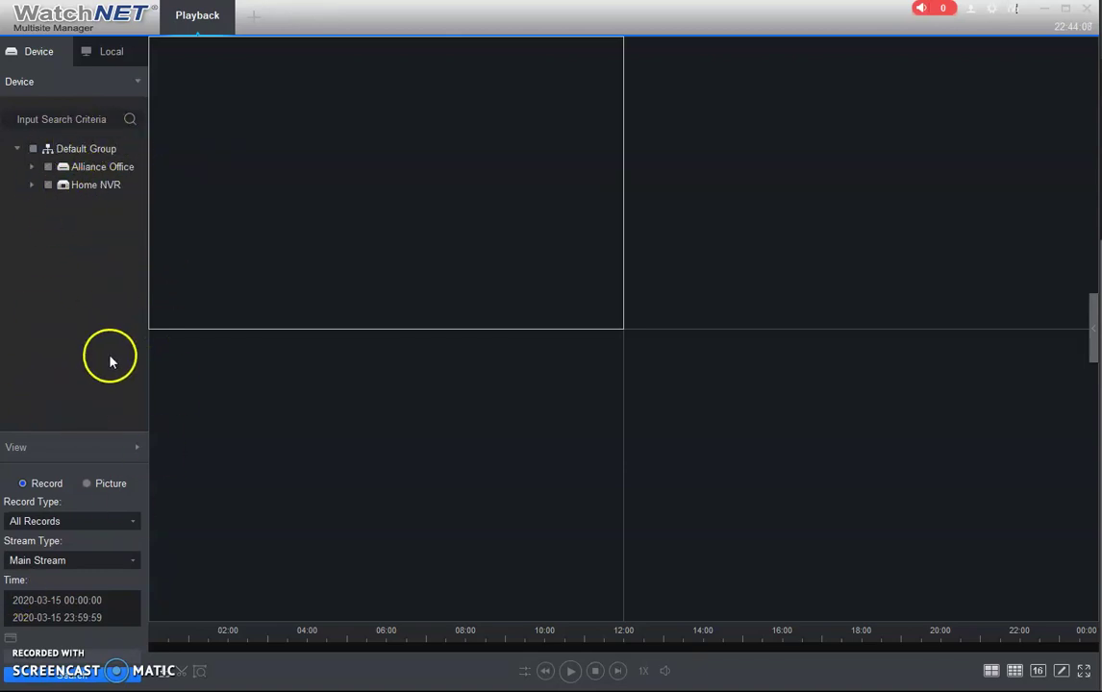
pyautogui.click(32, 168)
pyautogui.moveTo(83, 162); pyautogui.dragTo(95, 178)
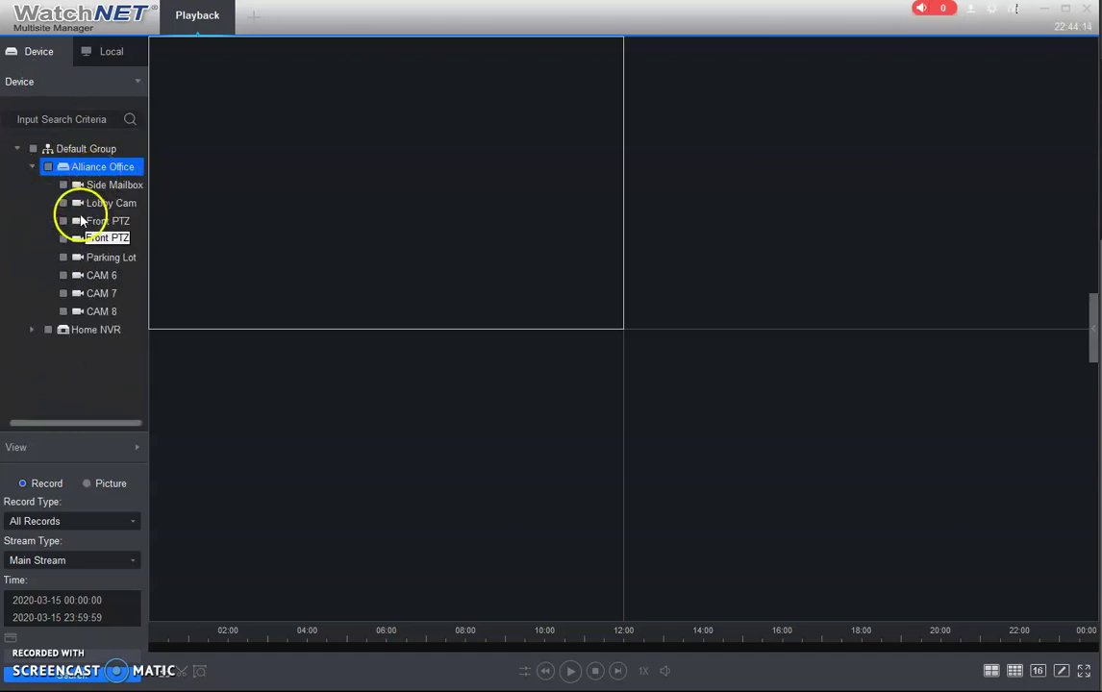
pyautogui.click(64, 185)
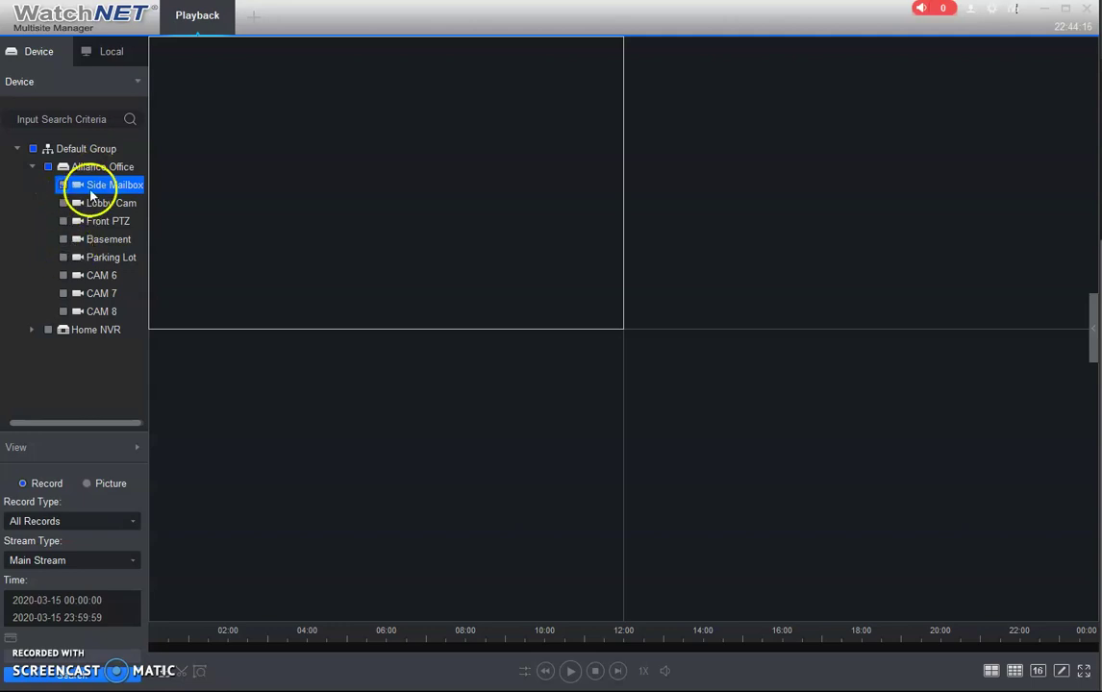
pyautogui.click(63, 258)
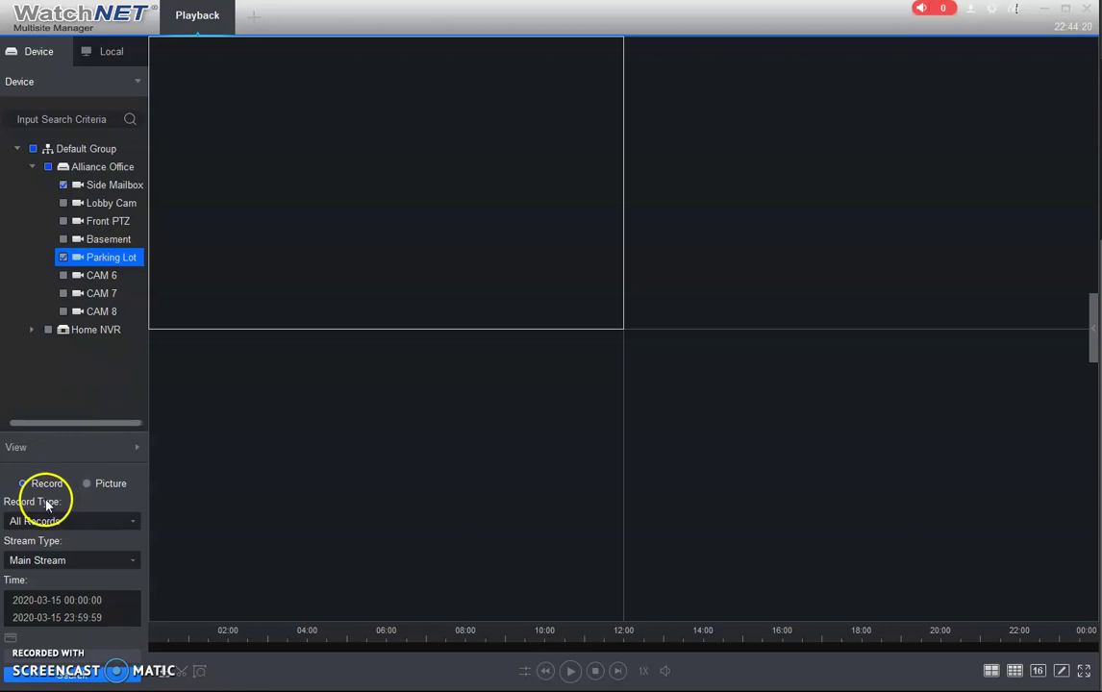
# - Set the playback search to All Records as record type and Main Stream as stream type
pyautogui.click(42, 524)
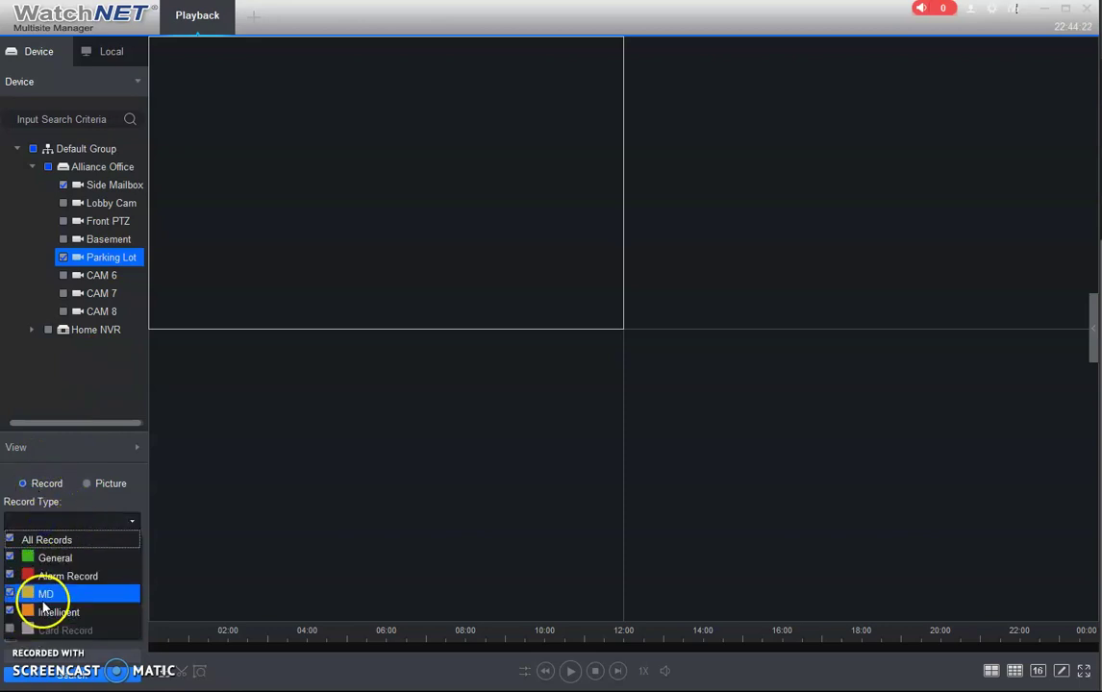
pyautogui.click(62, 544)
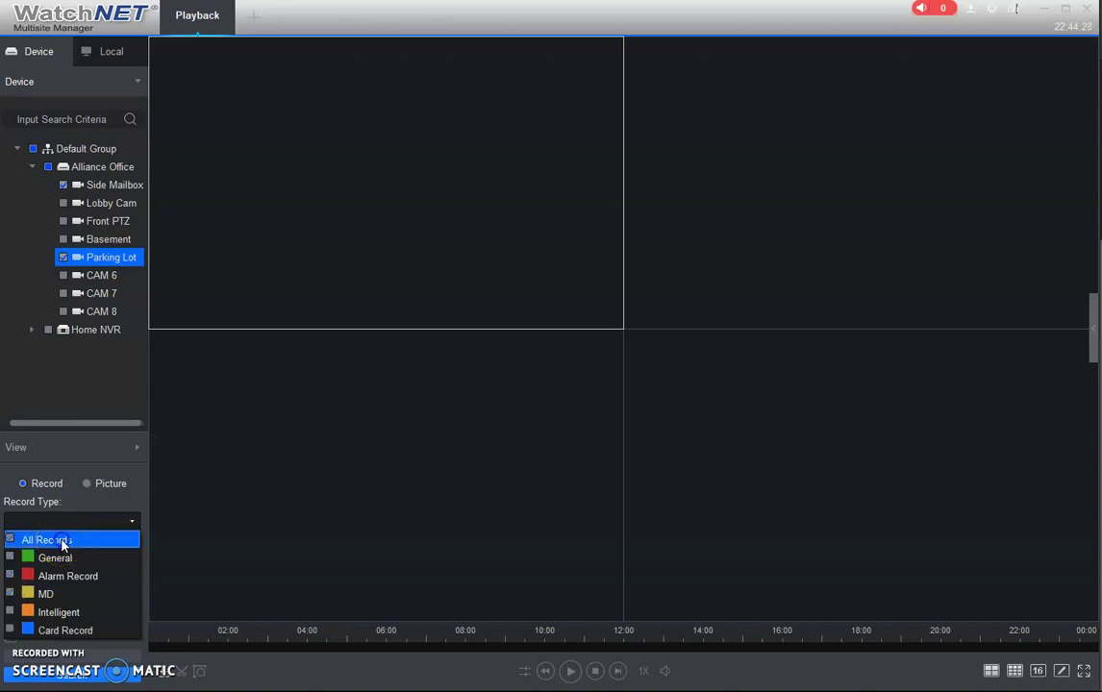
pyautogui.click(60, 521)
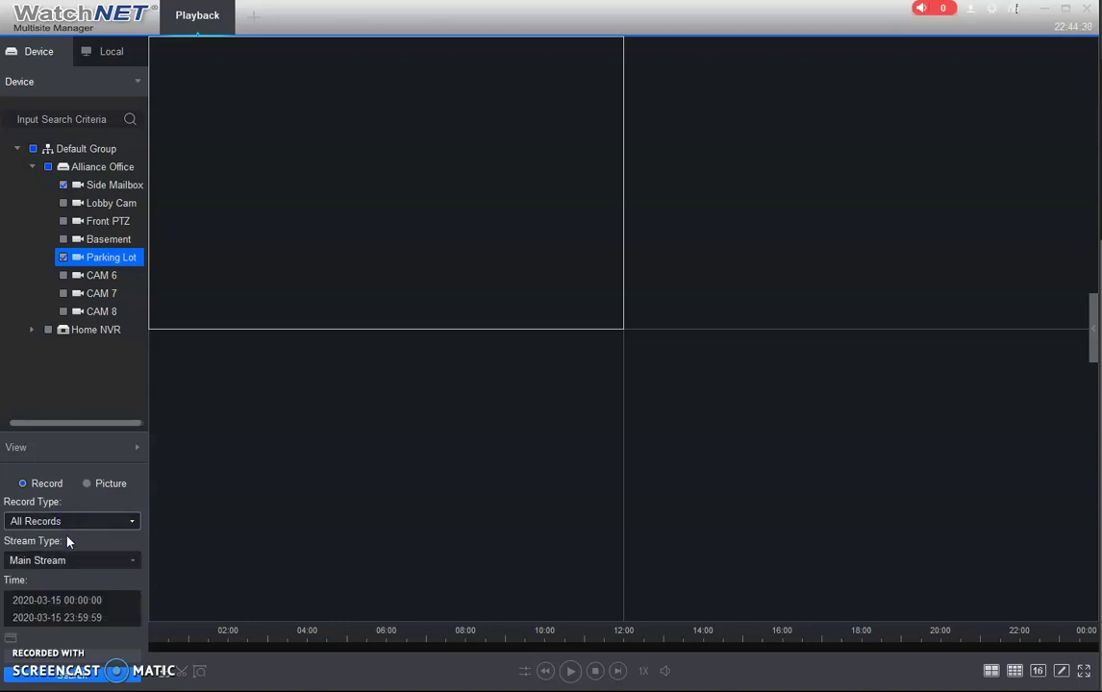
pyautogui.click(60, 561)
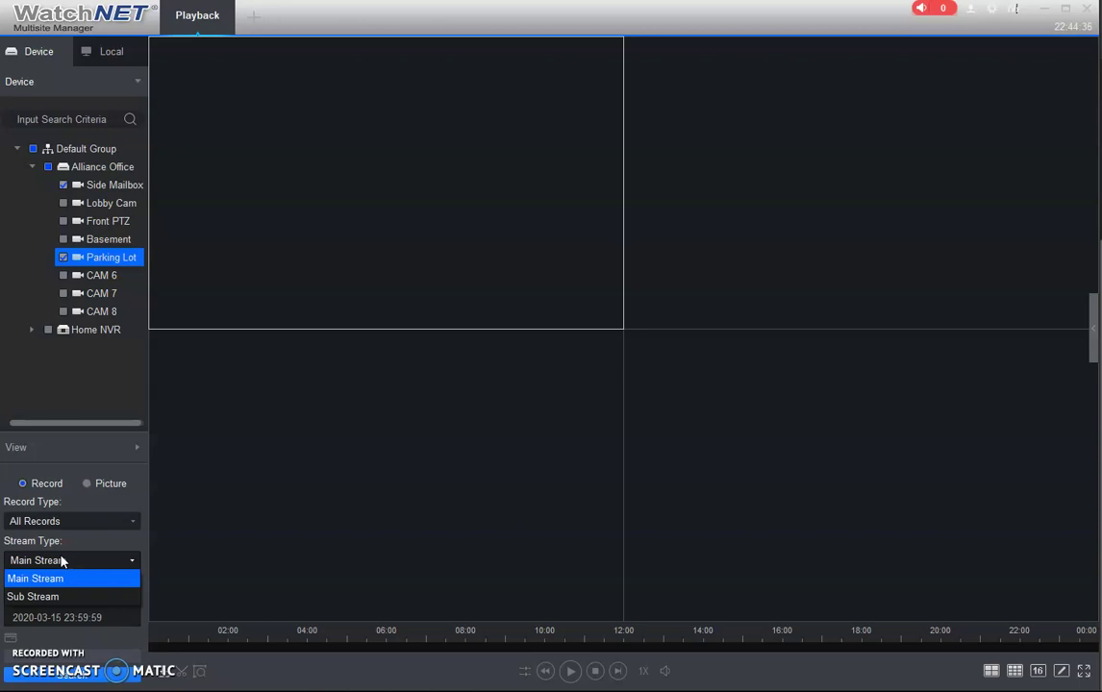
pyautogui.click(61, 597)
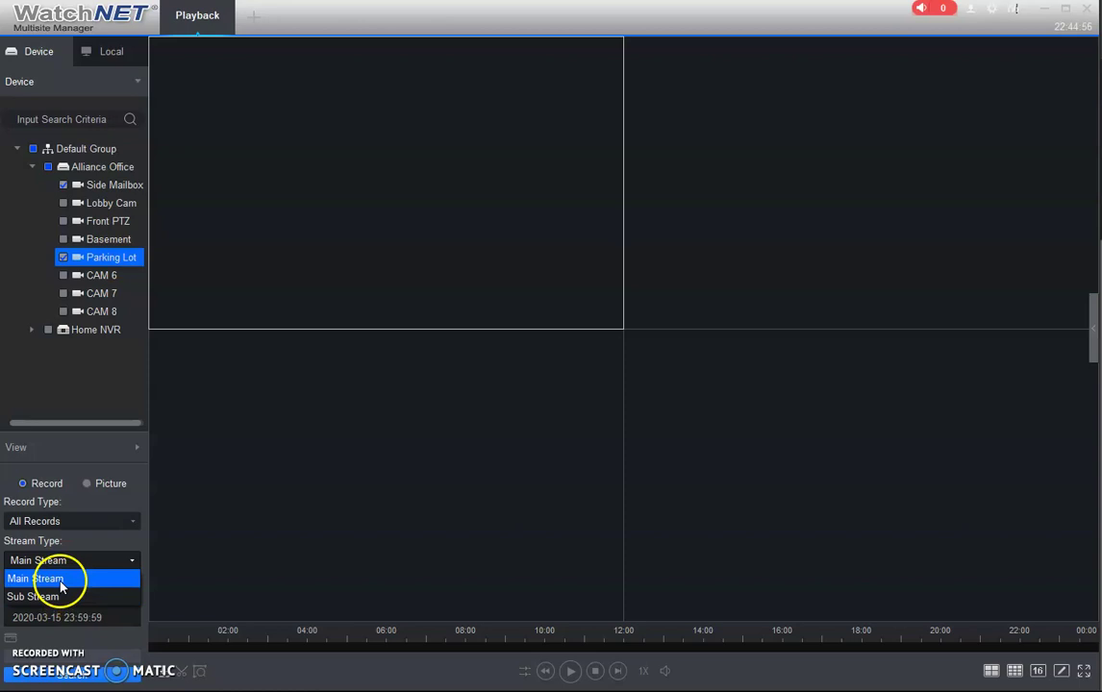
pyautogui.click(92, 507)
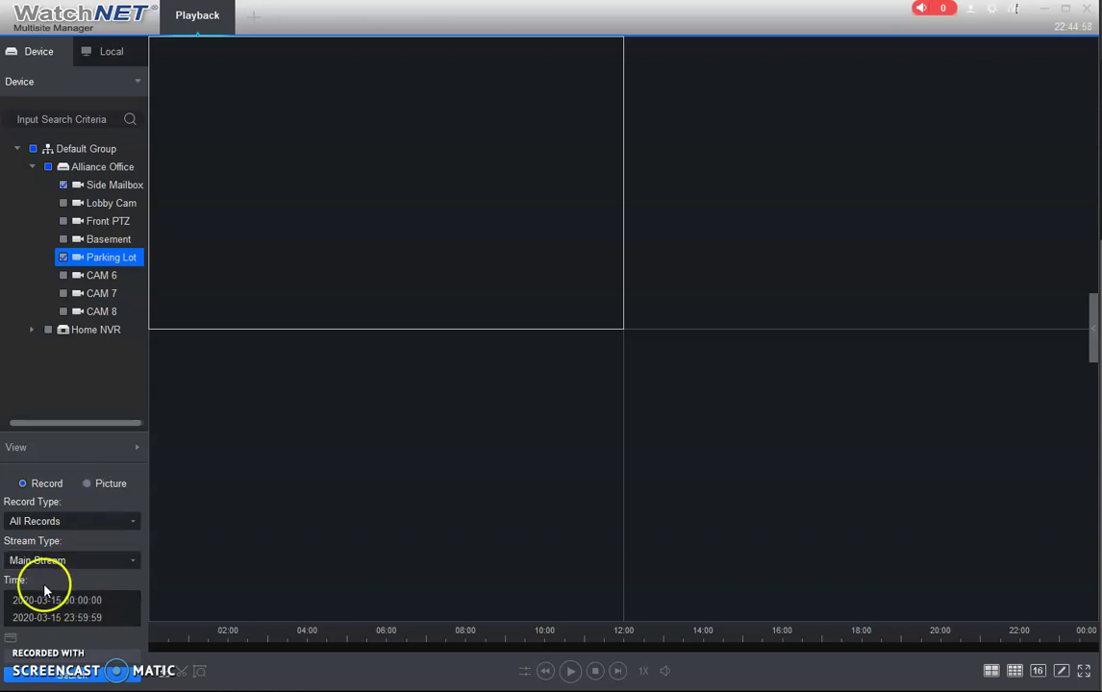
# - Set the search period to 2020-03-15 from 00:00:00 to 23:59:59 and start searching for recordings
pyautogui.click(82, 606)
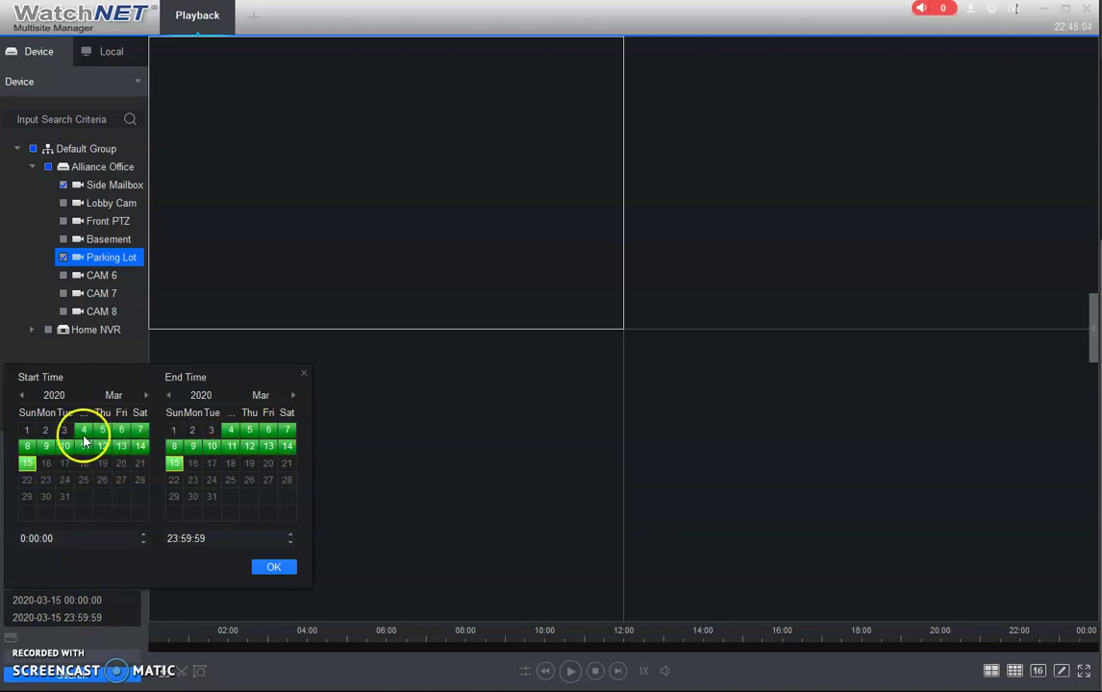
pyautogui.click(42, 539)
pyautogui.click(183, 539)
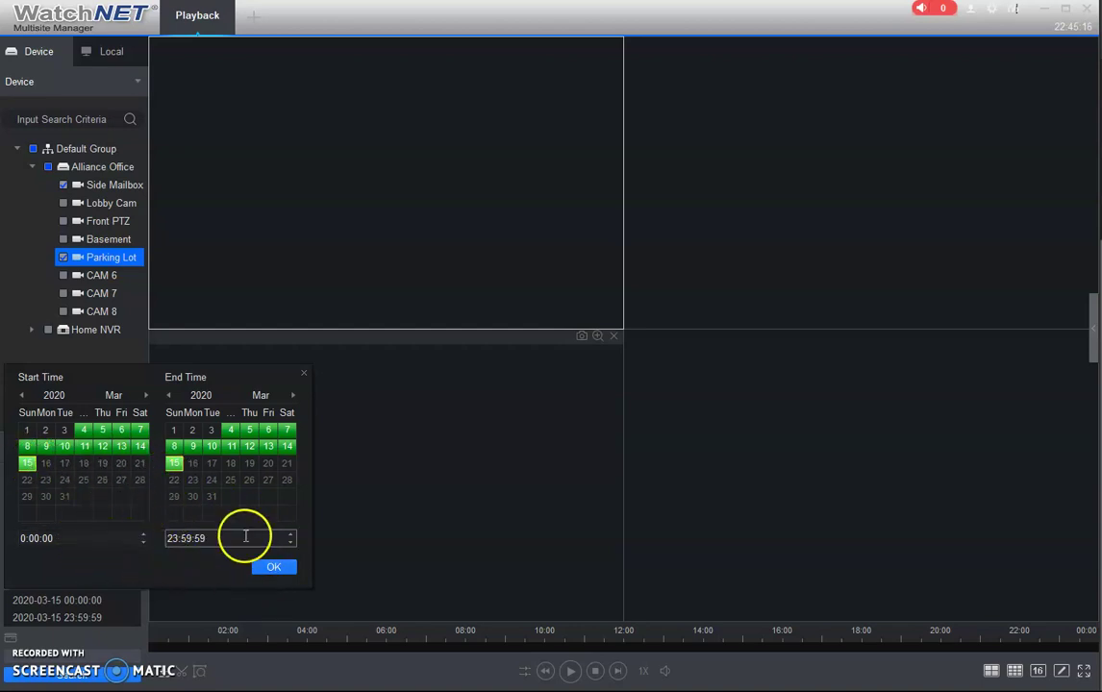
pyautogui.click(281, 572)
pyautogui.click(96, 678)
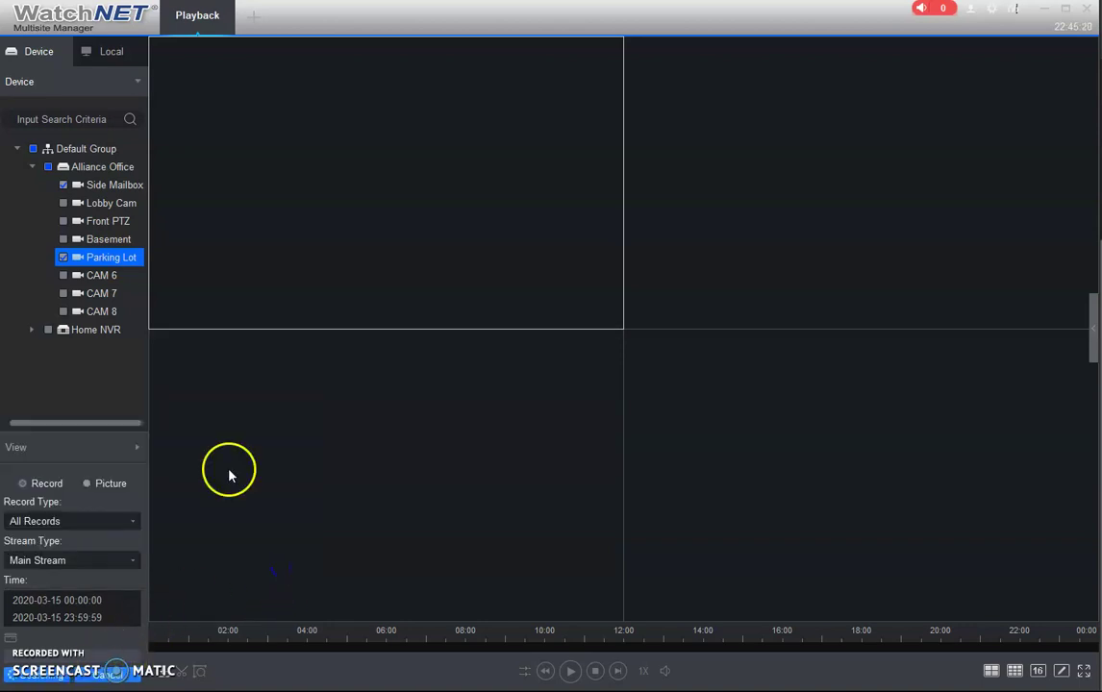
# - Compare the recording timelines of the Side Mailbox and Parking Lot cameras for 2020-03-15
pyautogui.moveTo(270, 415)
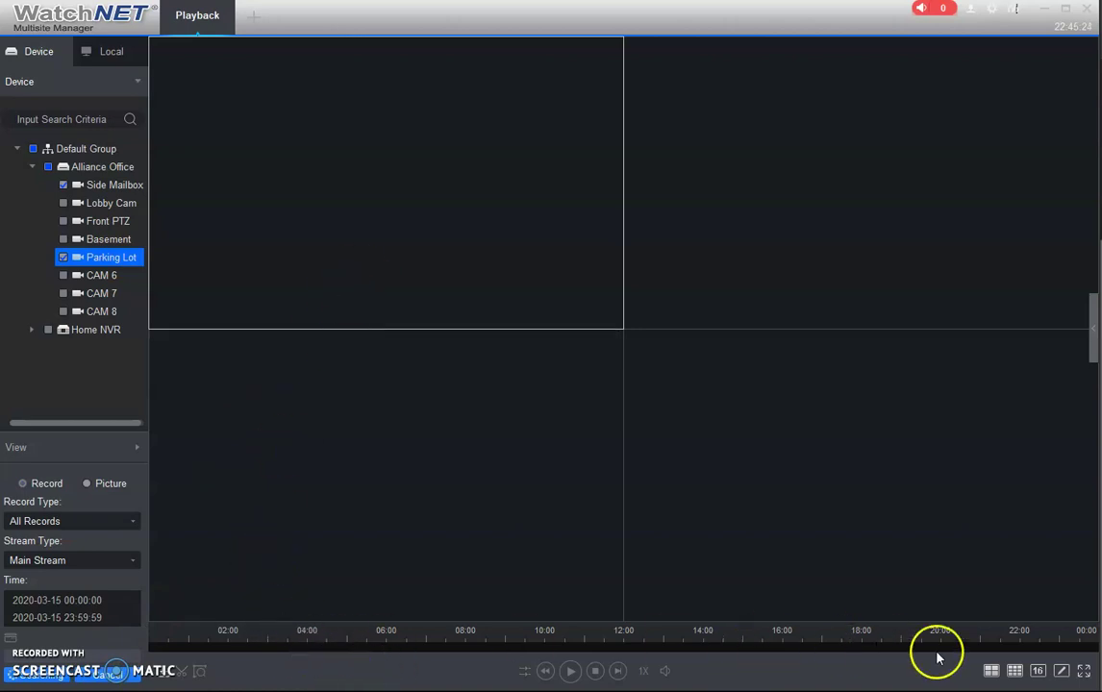
pyautogui.moveTo(473, 388)
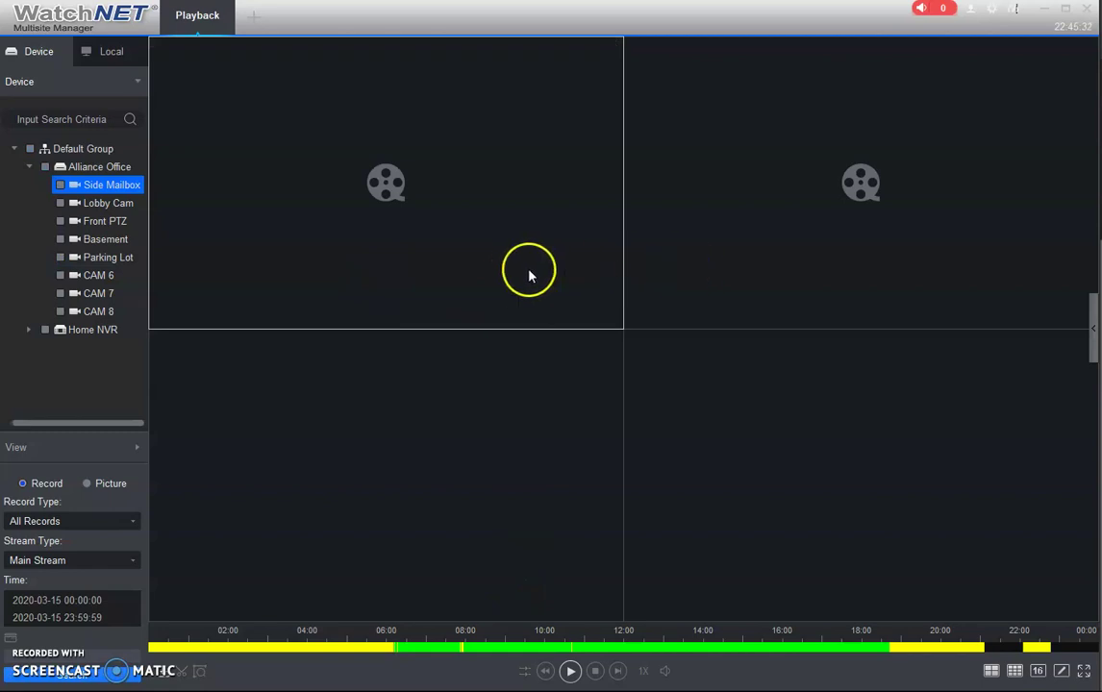
pyautogui.click(551, 277)
pyautogui.click(434, 666)
pyautogui.click(546, 304)
pyautogui.click(703, 307)
pyautogui.click(526, 310)
pyautogui.click(442, 654)
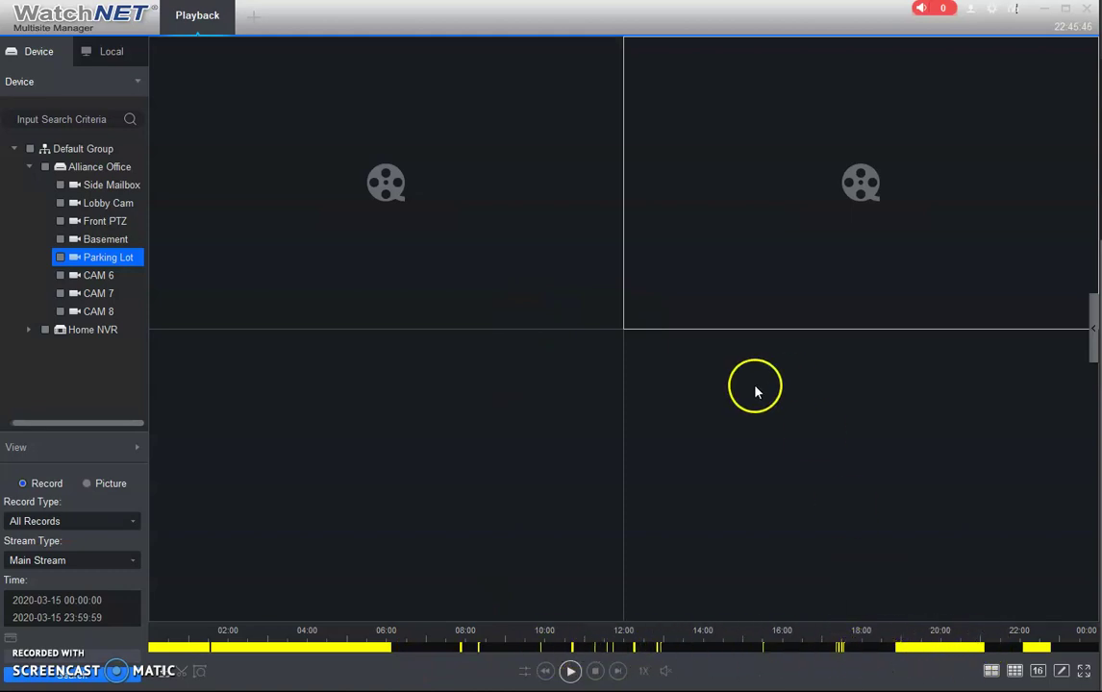
# - Play the Side Mailbox and Parking Lot recordings in sync and move playback to about 01:36
pyautogui.click(516, 327)
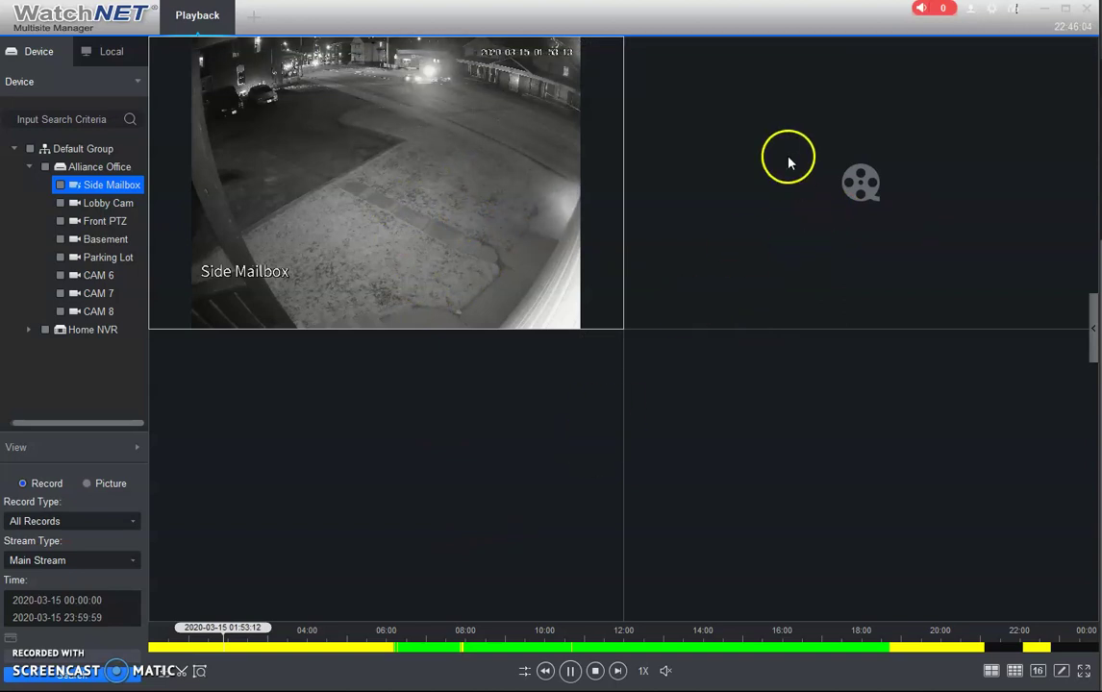
pyautogui.moveTo(799, 258)
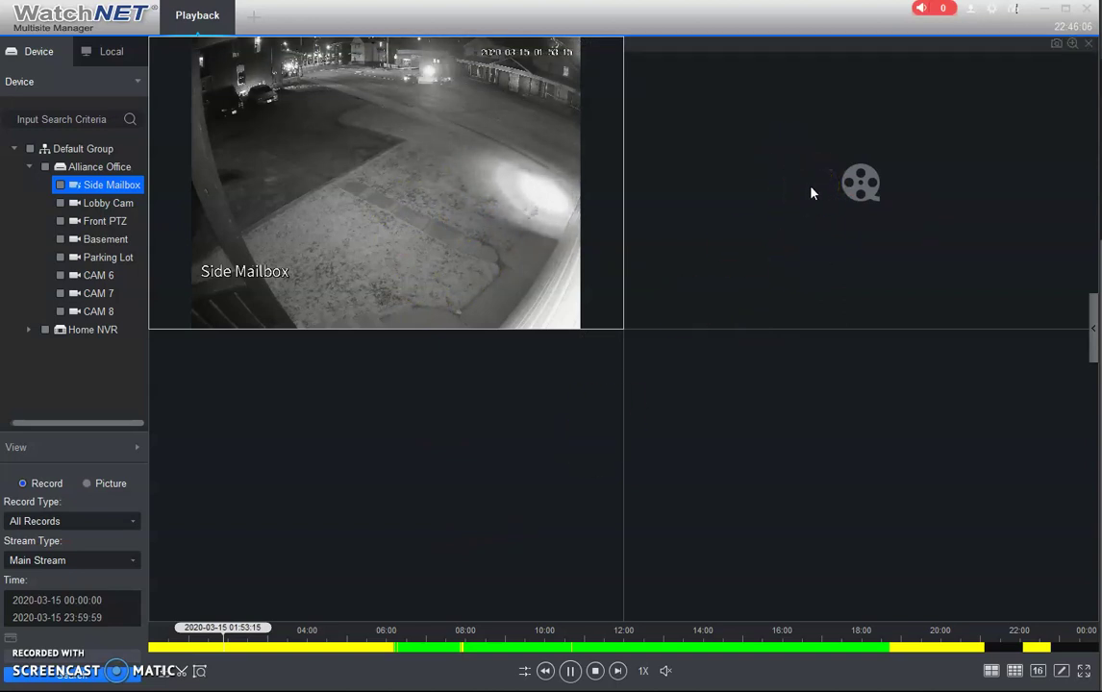
pyautogui.click(524, 672)
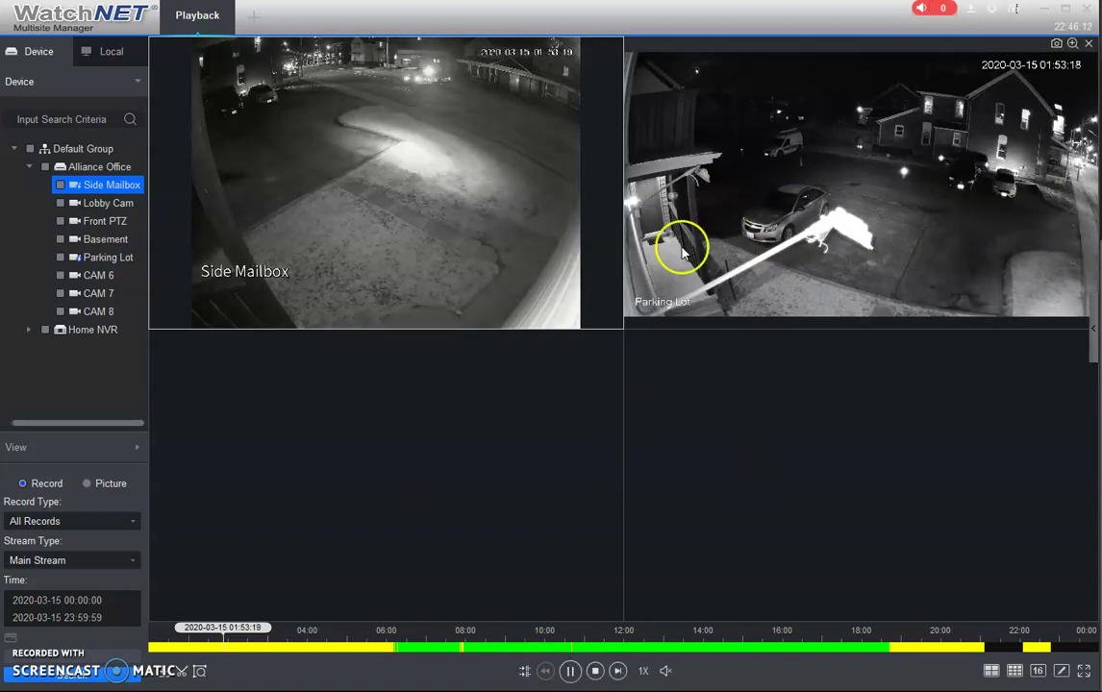
pyautogui.click(214, 650)
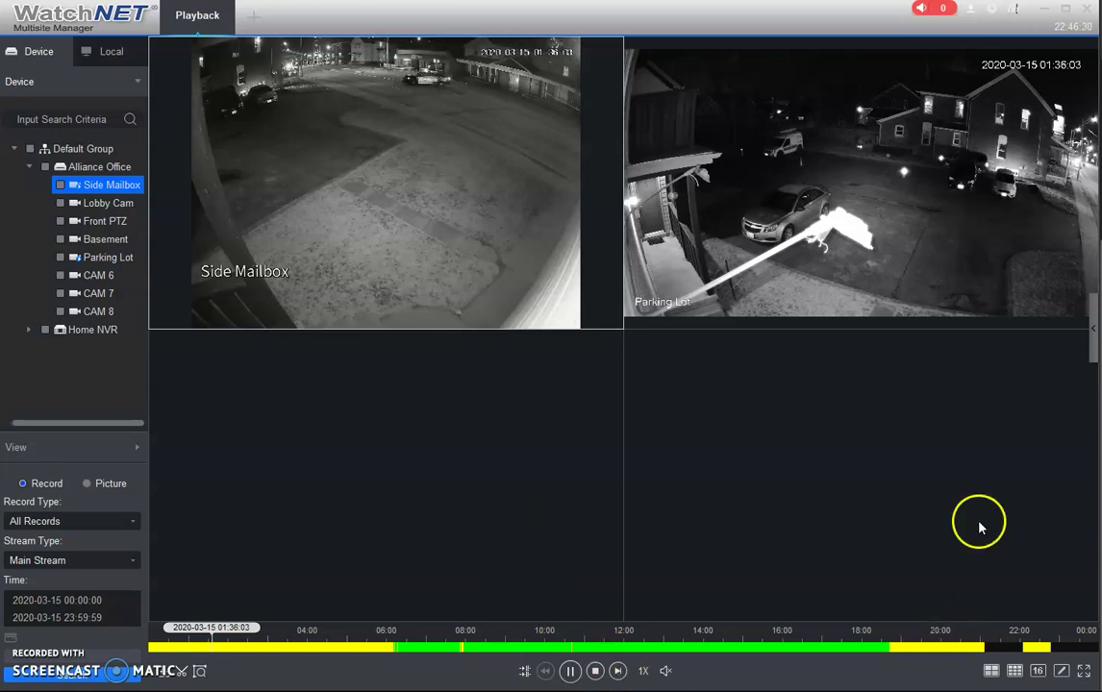
# - Try the digital zoom on the Side Mailbox playback, reset it, and take a snapshot of the camera
pyautogui.moveTo(539, 153)
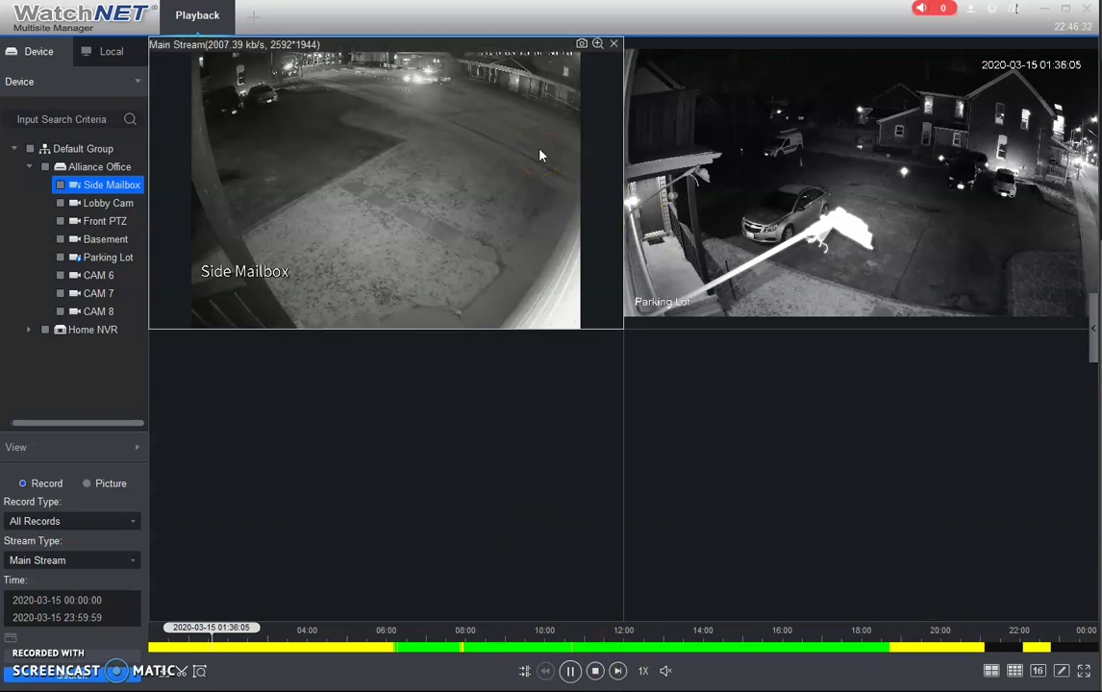
pyautogui.click(597, 43)
pyautogui.moveTo(302, 114); pyautogui.dragTo(310, 181)
pyautogui.click(597, 45)
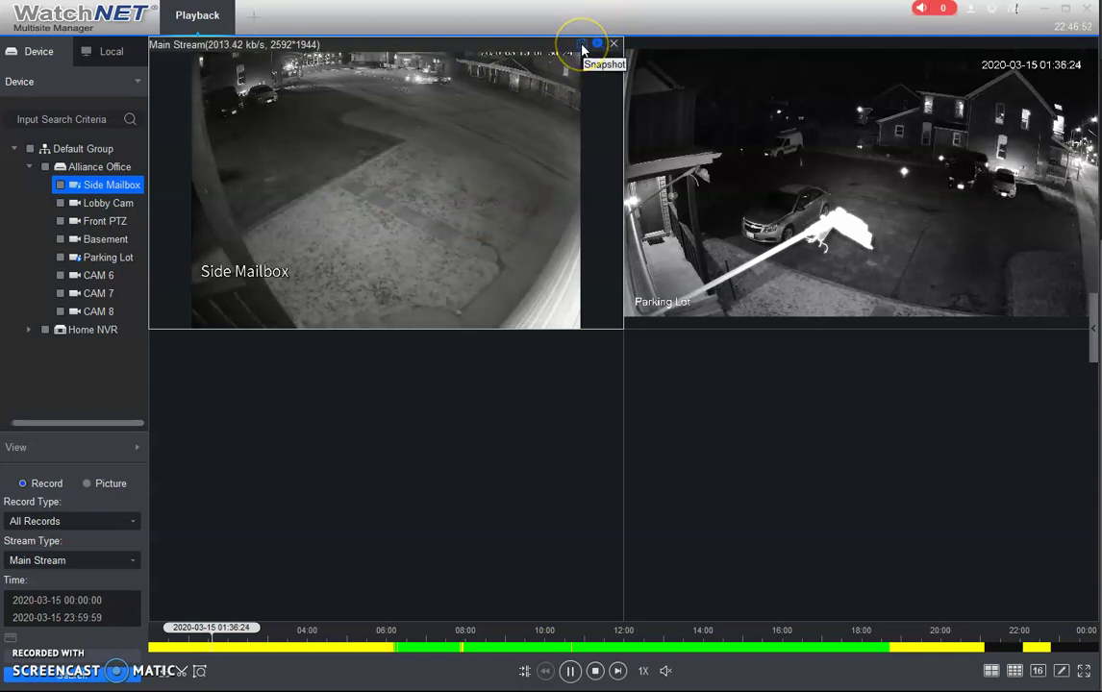
pyautogui.click(583, 46)
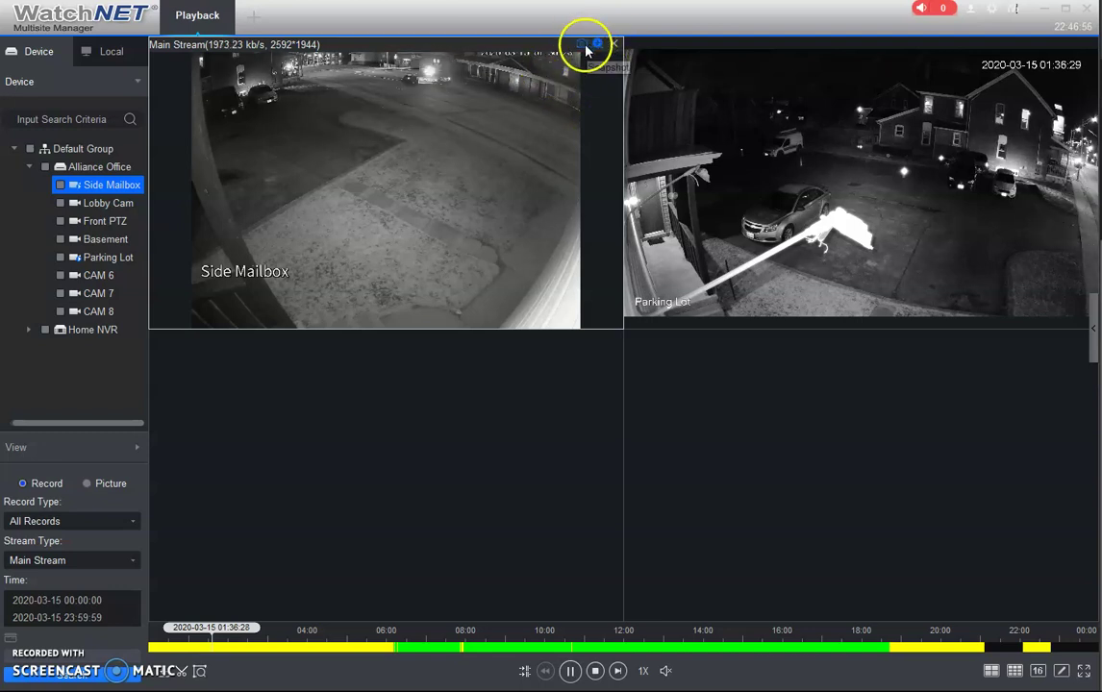
# - Review the Local Path settings for pictures and recordings in System Config, including the picture folder chooser
pyautogui.click(993, 11)
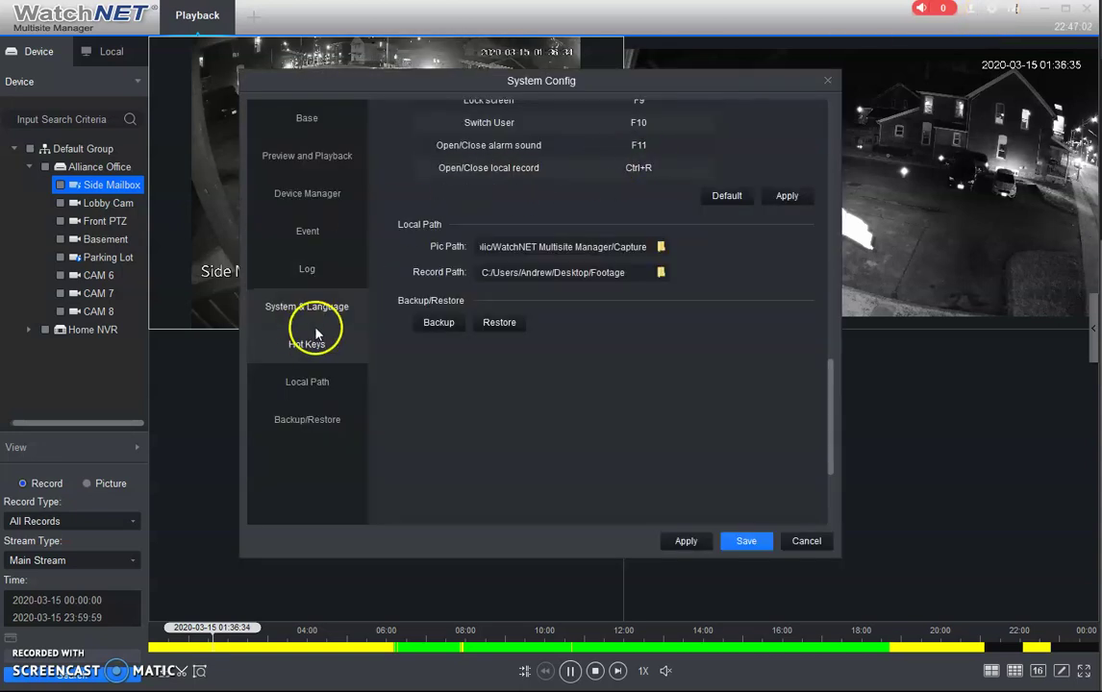
pyautogui.click(323, 383)
pyautogui.click(323, 390)
pyautogui.click(517, 144)
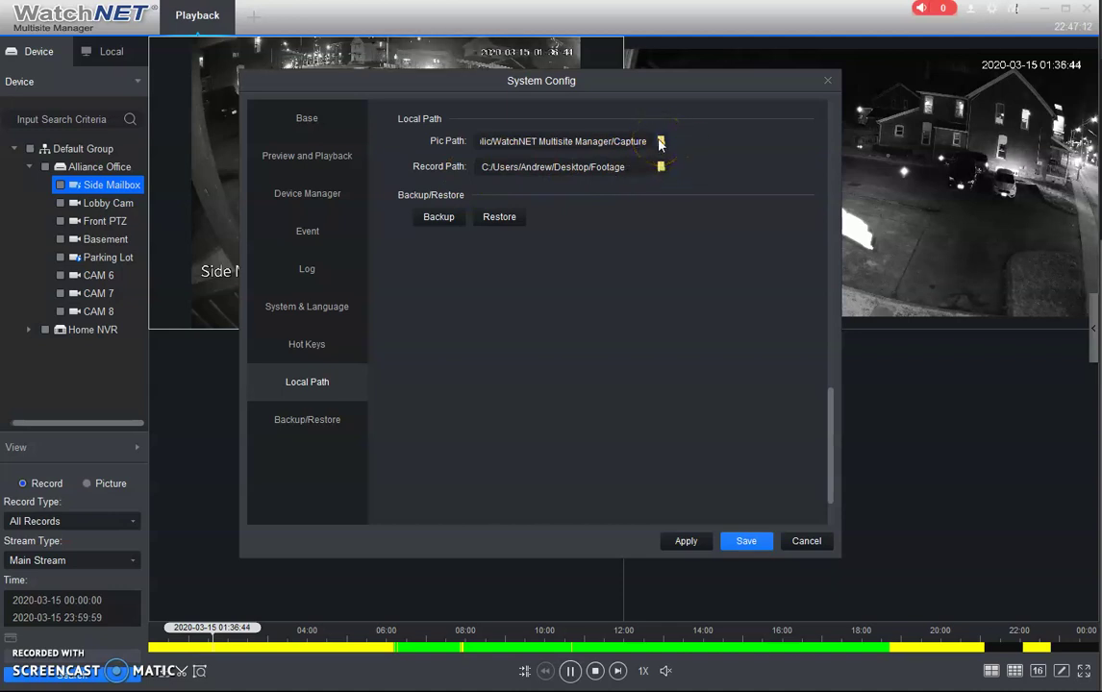
pyautogui.moveTo(646, 142); pyautogui.dragTo(673, 142)
pyautogui.click(658, 139)
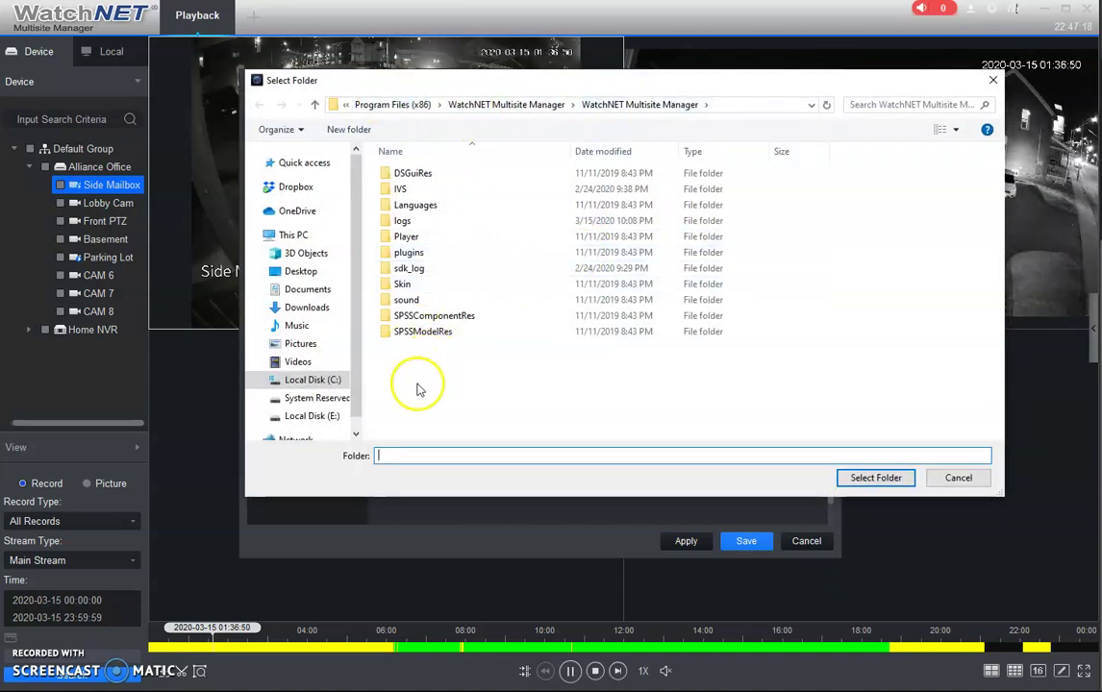
pyautogui.click(992, 80)
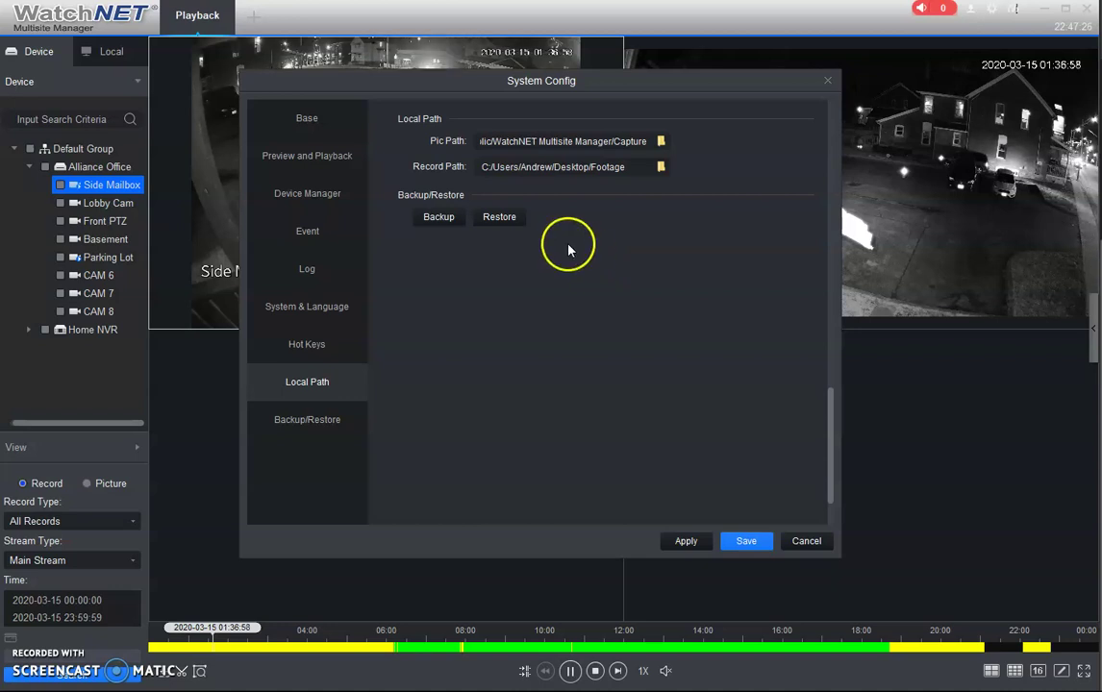
pyautogui.click(743, 542)
# - Mark a clip of the Side Mailbox recording from 01:39:21 to 01:41:37 on the timeline
pyautogui.moveTo(565, 44)
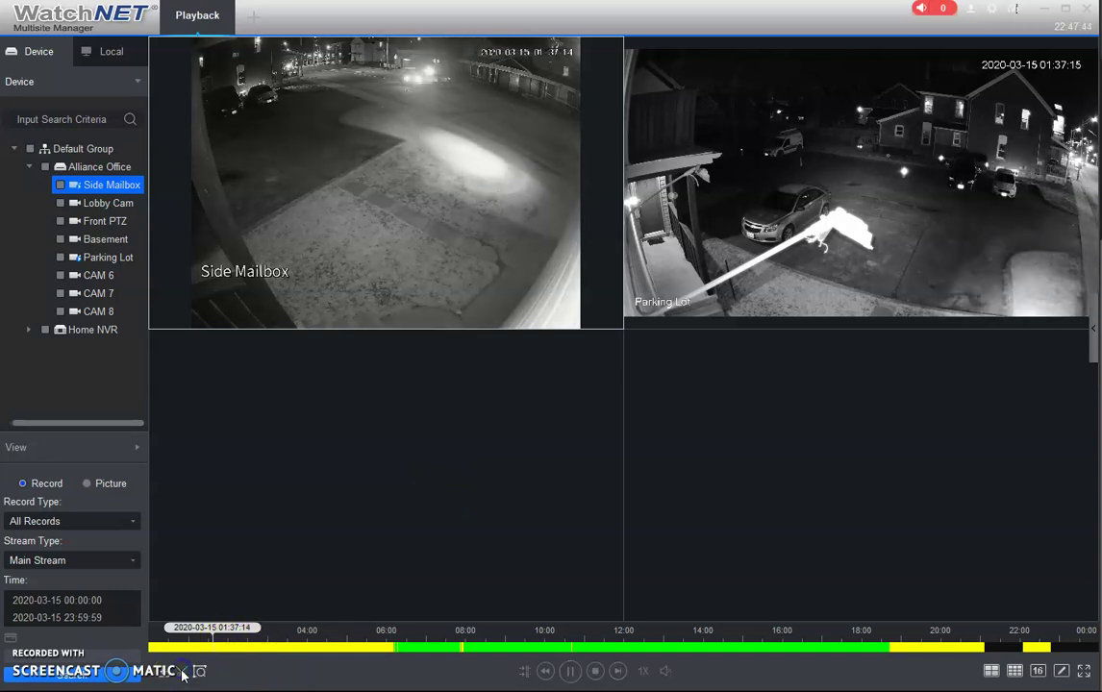
pyautogui.click(216, 645)
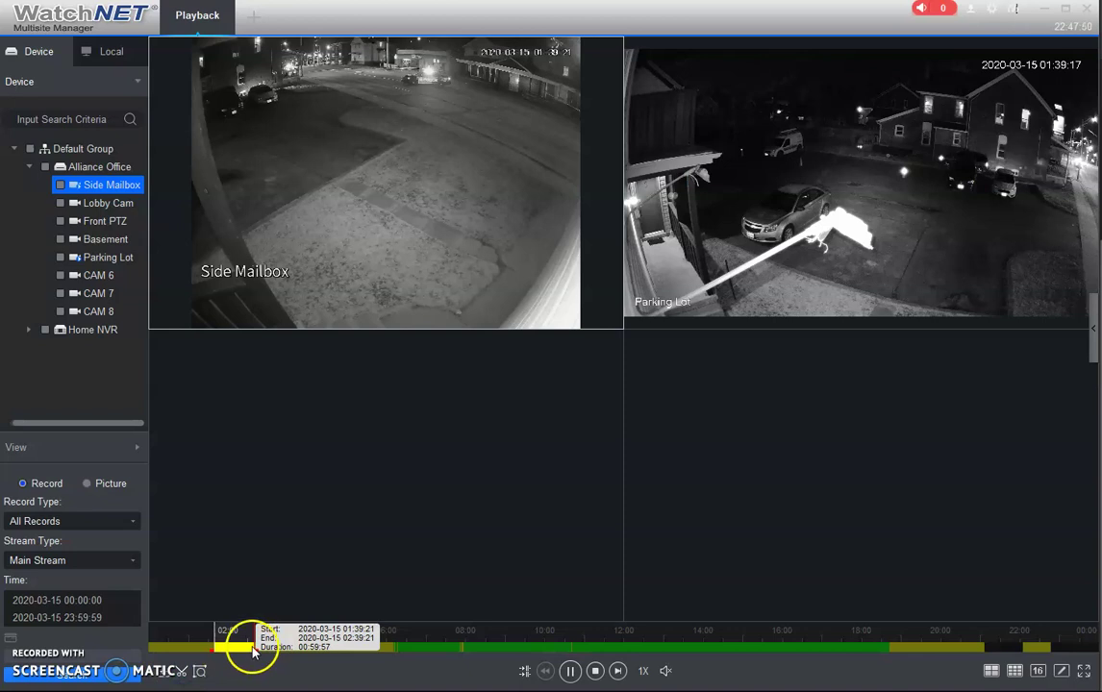
pyautogui.moveTo(255, 646); pyautogui.dragTo(227, 651)
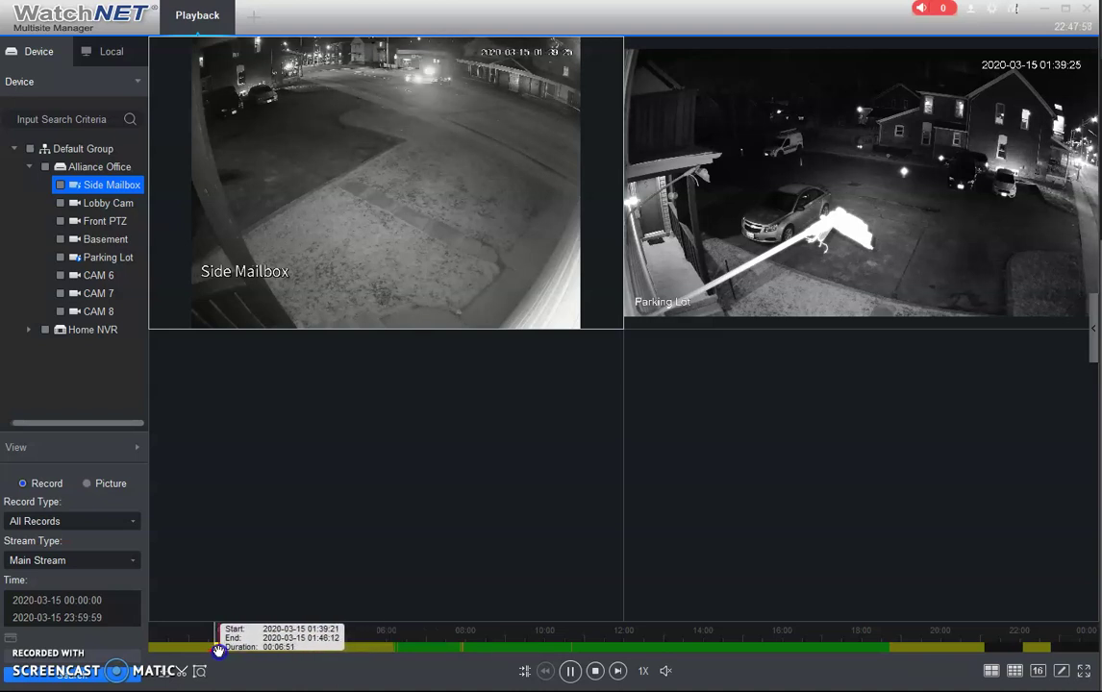
pyautogui.moveTo(219, 651); pyautogui.dragTo(215, 651)
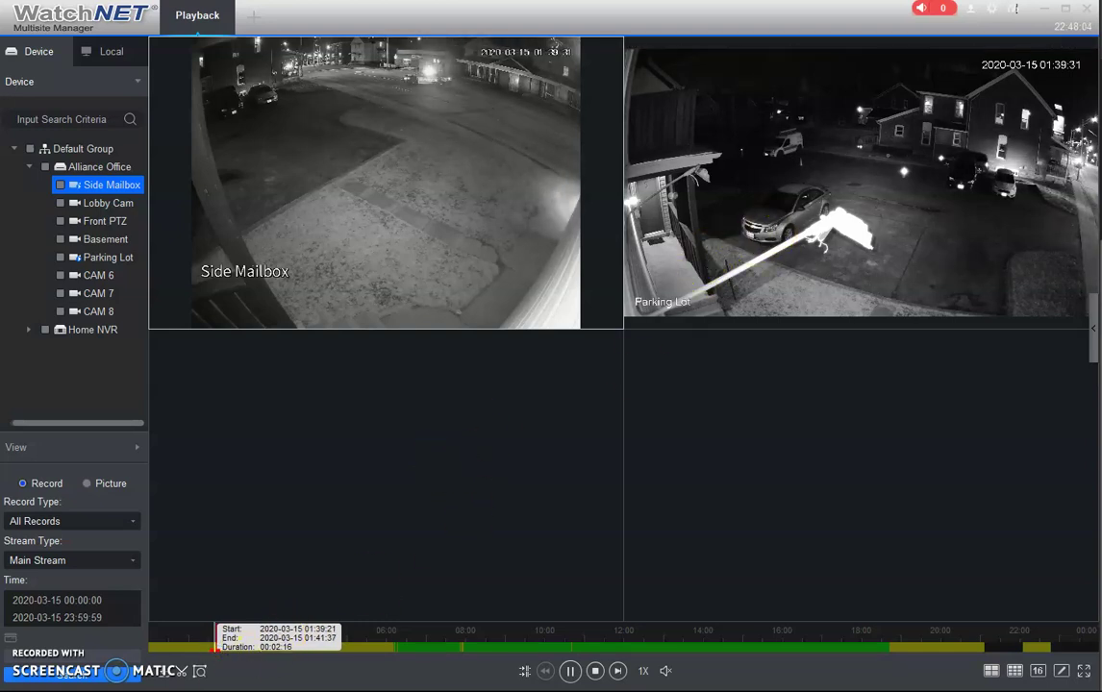
# - Select the Parking Lot playback and mark a clip from 01:46:13 to 01:48:29 on its timeline
pyautogui.click(794, 241)
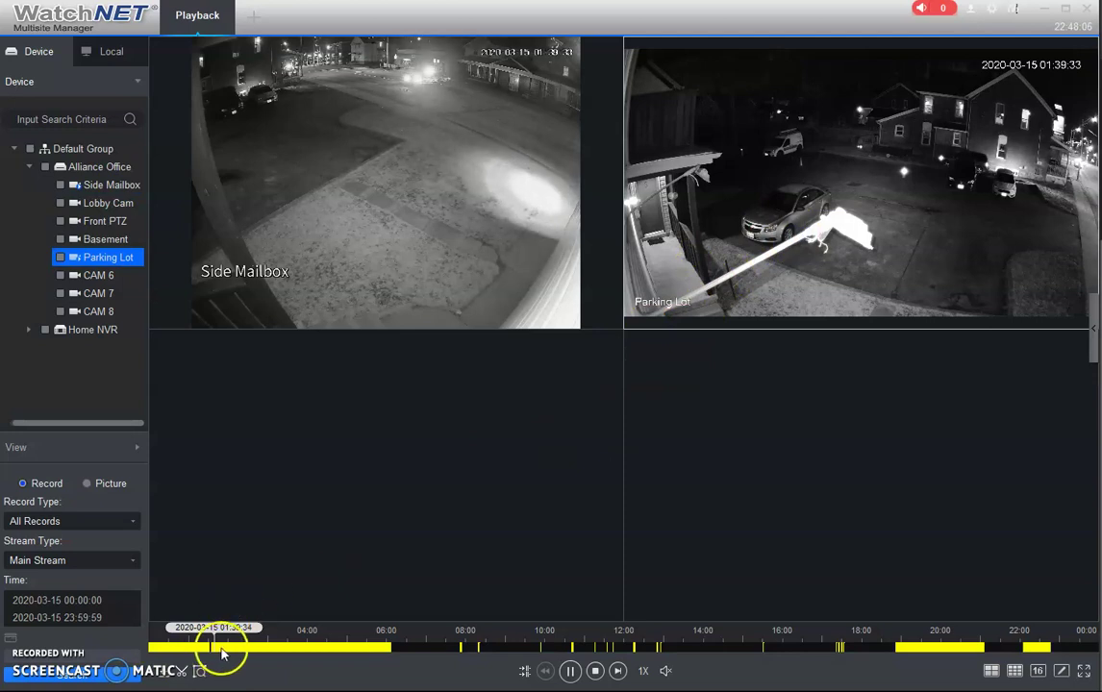
pyautogui.click(182, 672)
pyautogui.click(217, 648)
pyautogui.click(181, 671)
pyautogui.moveTo(259, 652); pyautogui.dragTo(221, 651)
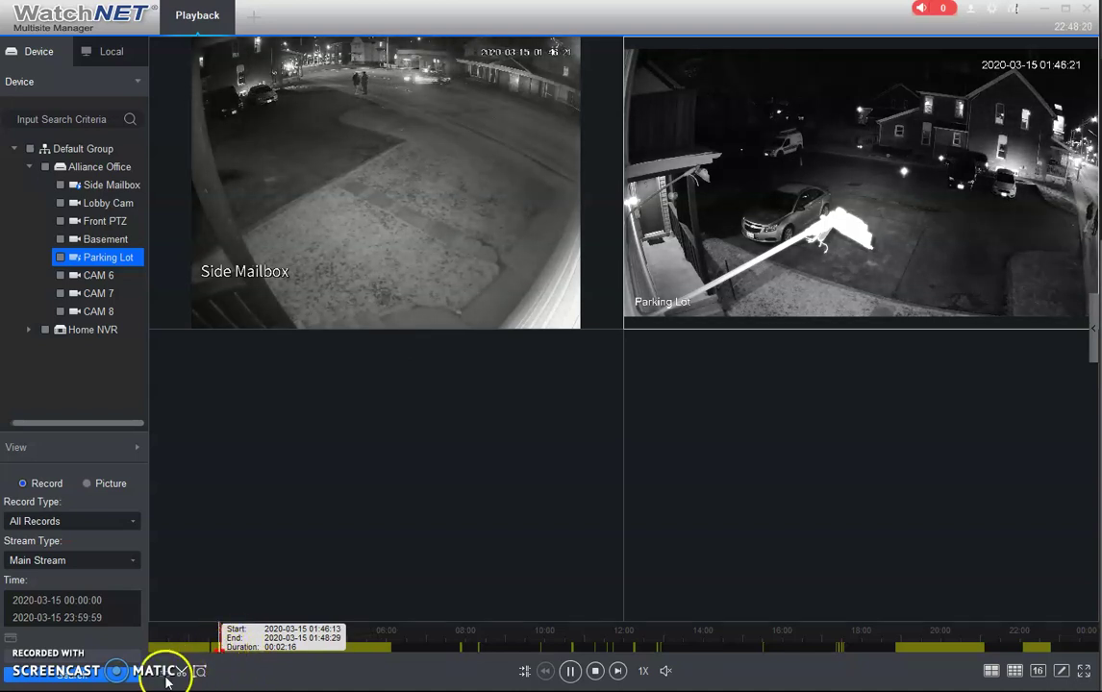
# - Export the marked clip to the desktop Footage folder in Original Format with SmartPlayer included
pyautogui.click(183, 673)
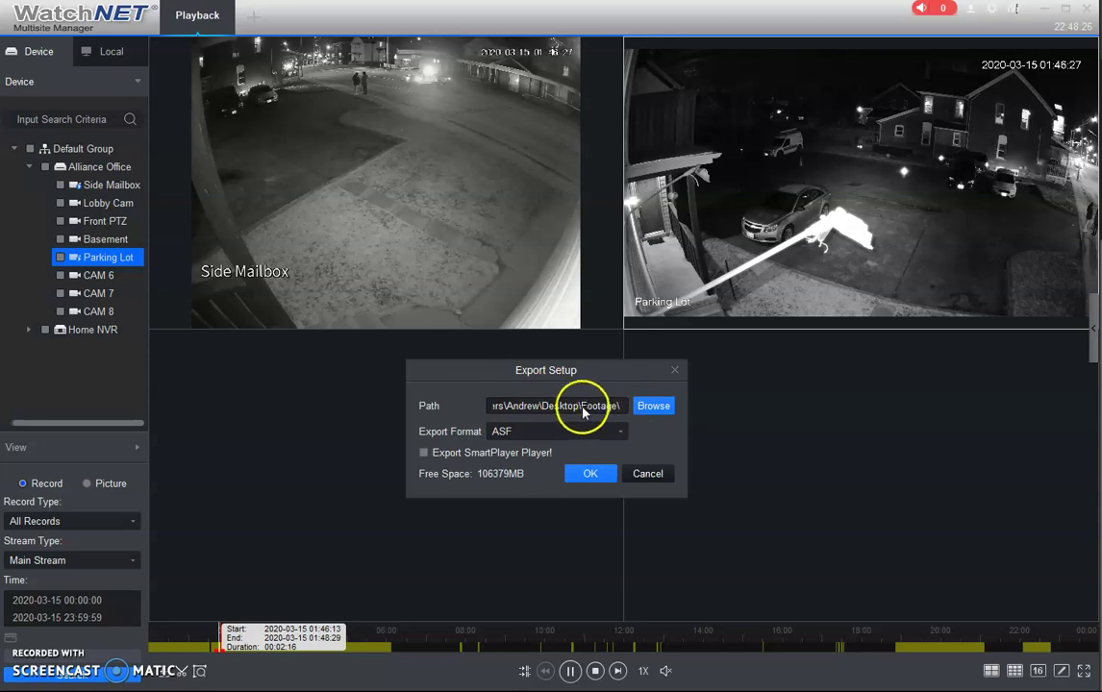
pyautogui.click(539, 432)
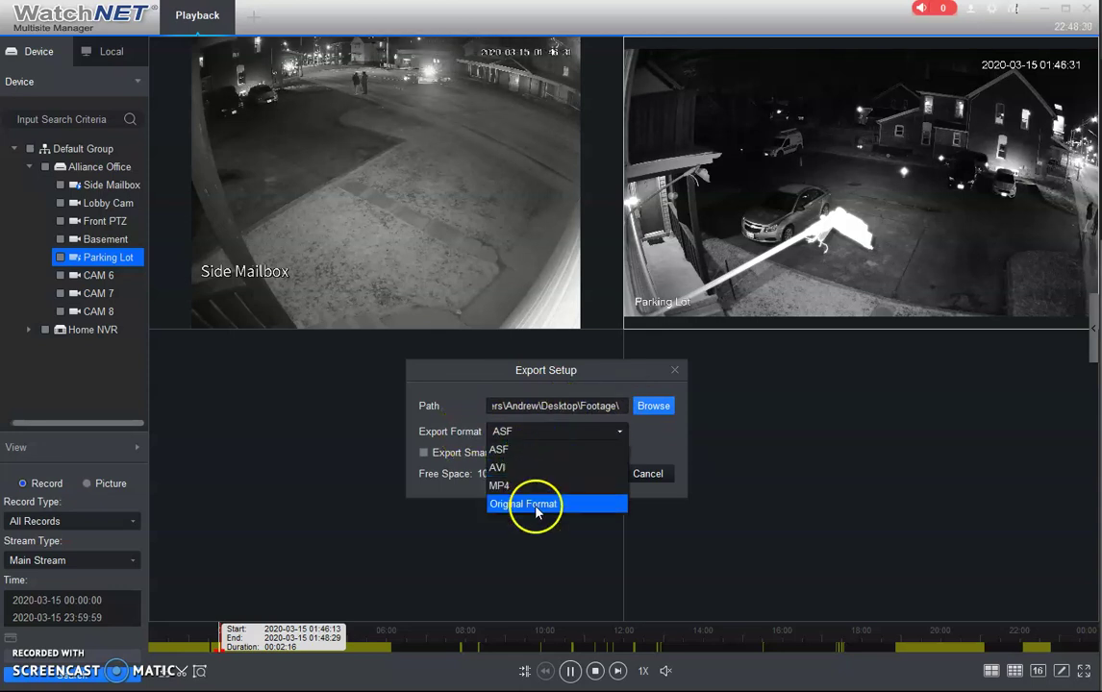
pyautogui.click(537, 508)
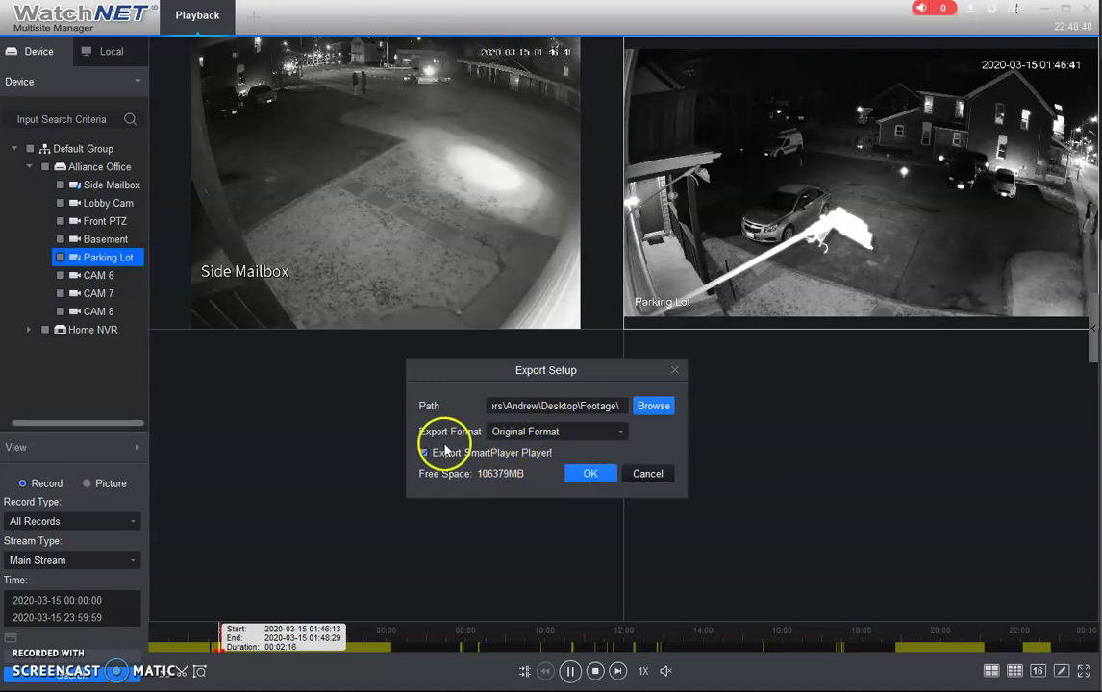
pyautogui.click(590, 478)
pyautogui.click(692, 418)
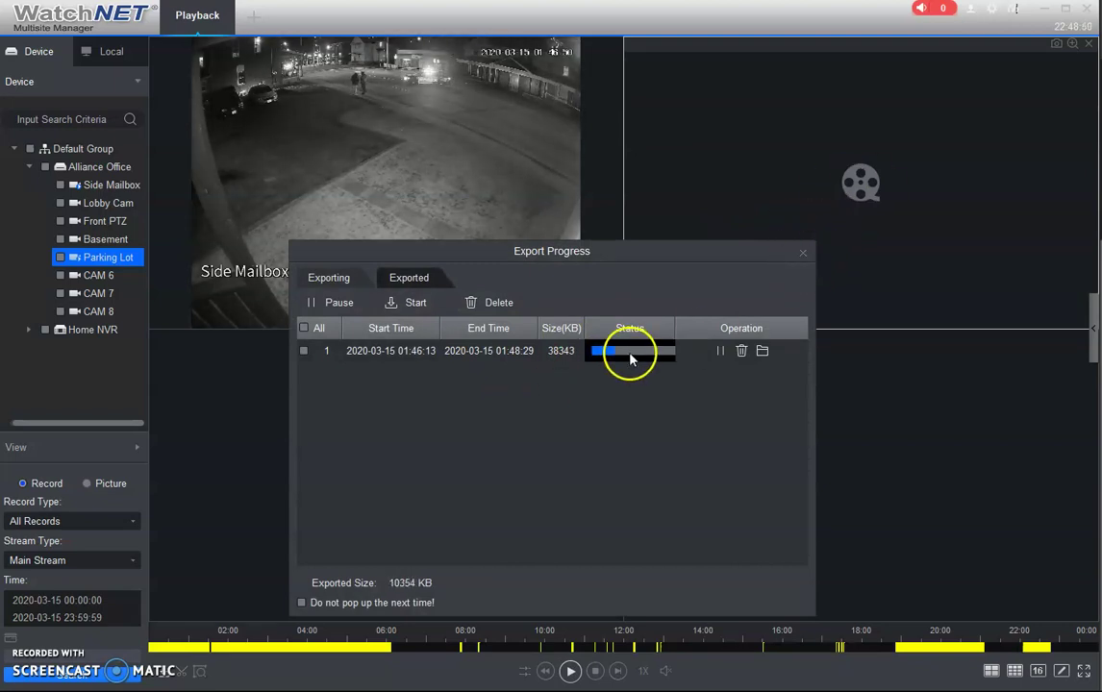
# - Close the export progress window, reopen it to check the running export, and close it again
pyautogui.click(803, 255)
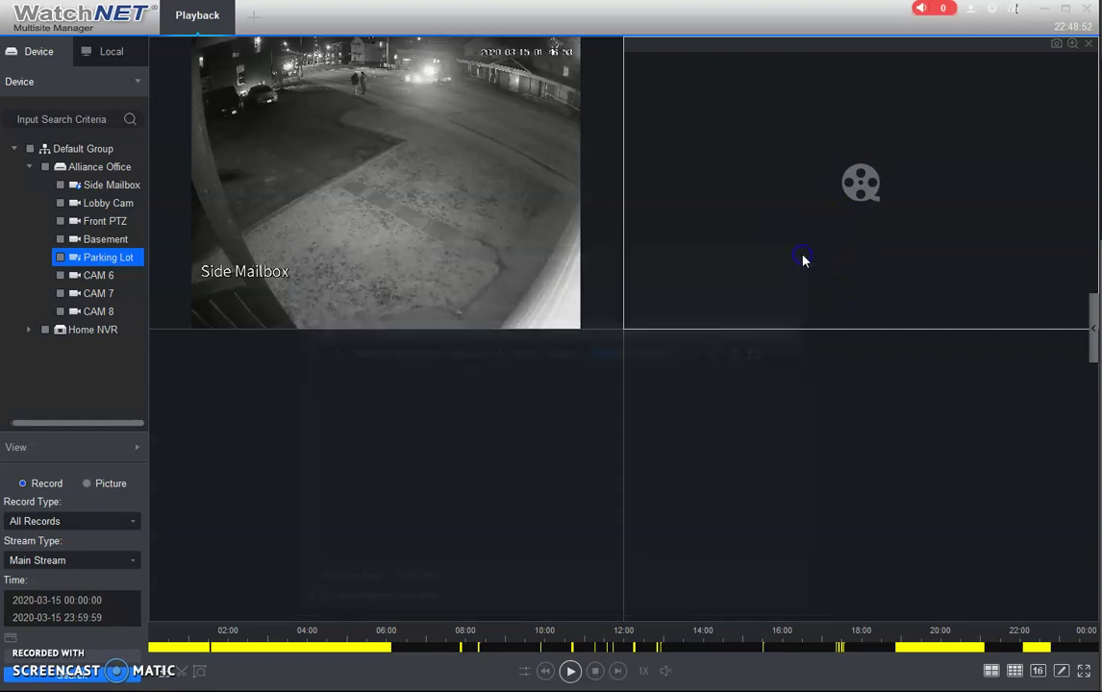
pyautogui.click(167, 677)
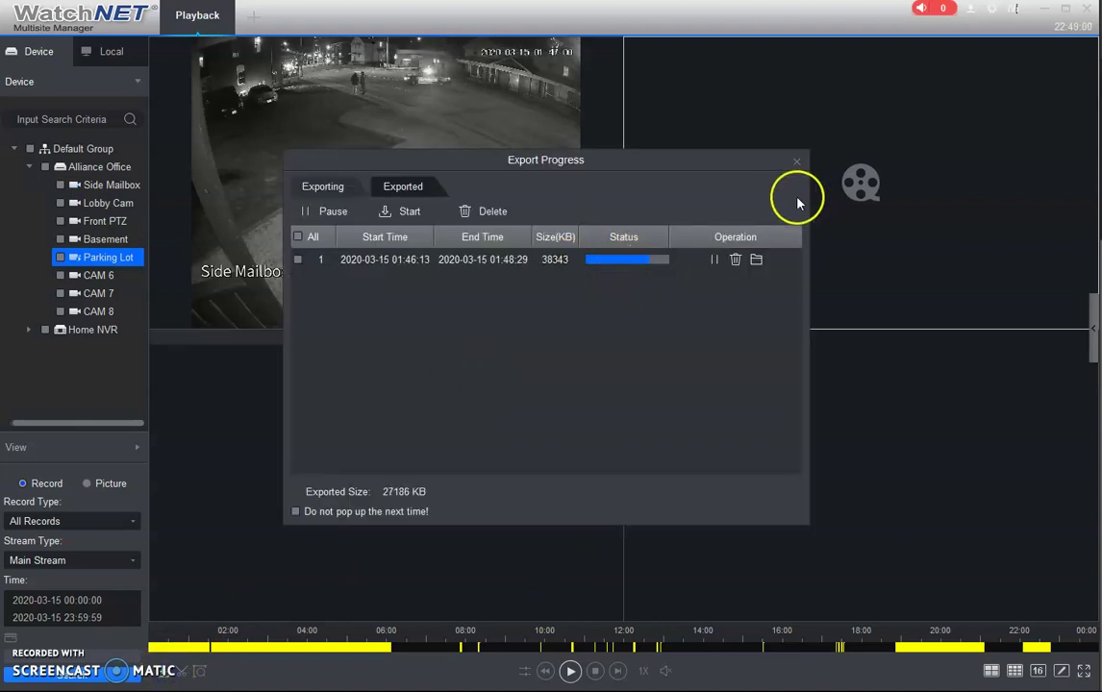
pyautogui.click(797, 162)
# - Select the Side Mailbox playback and show the list of its individual recordings
pyautogui.click(508, 215)
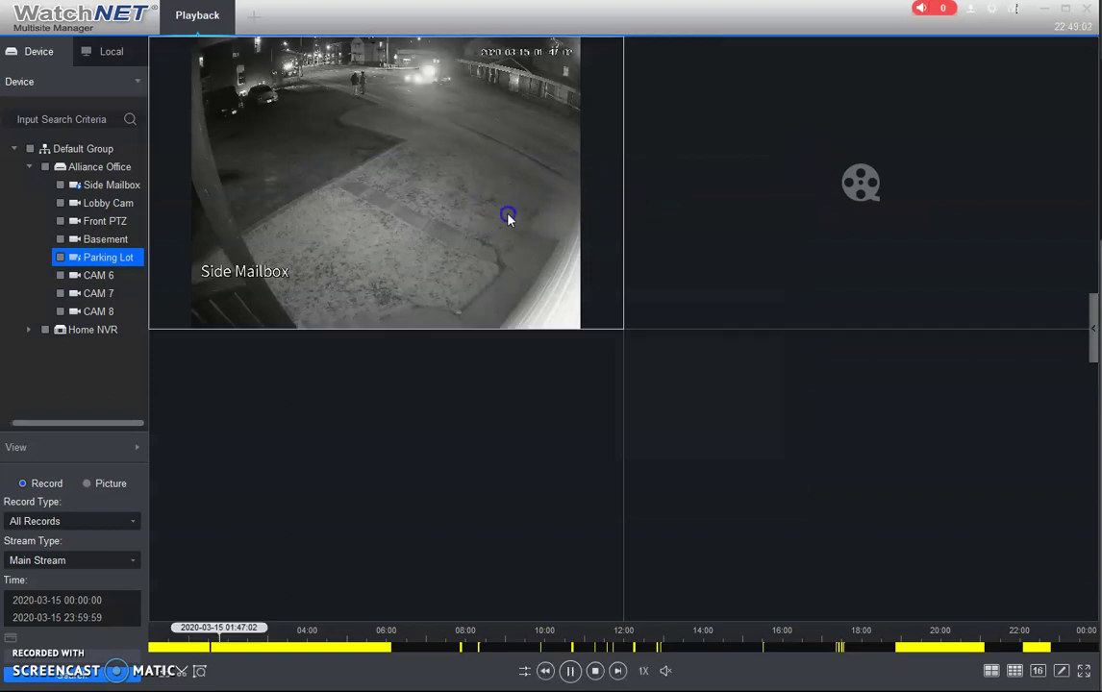
pyautogui.click(1095, 330)
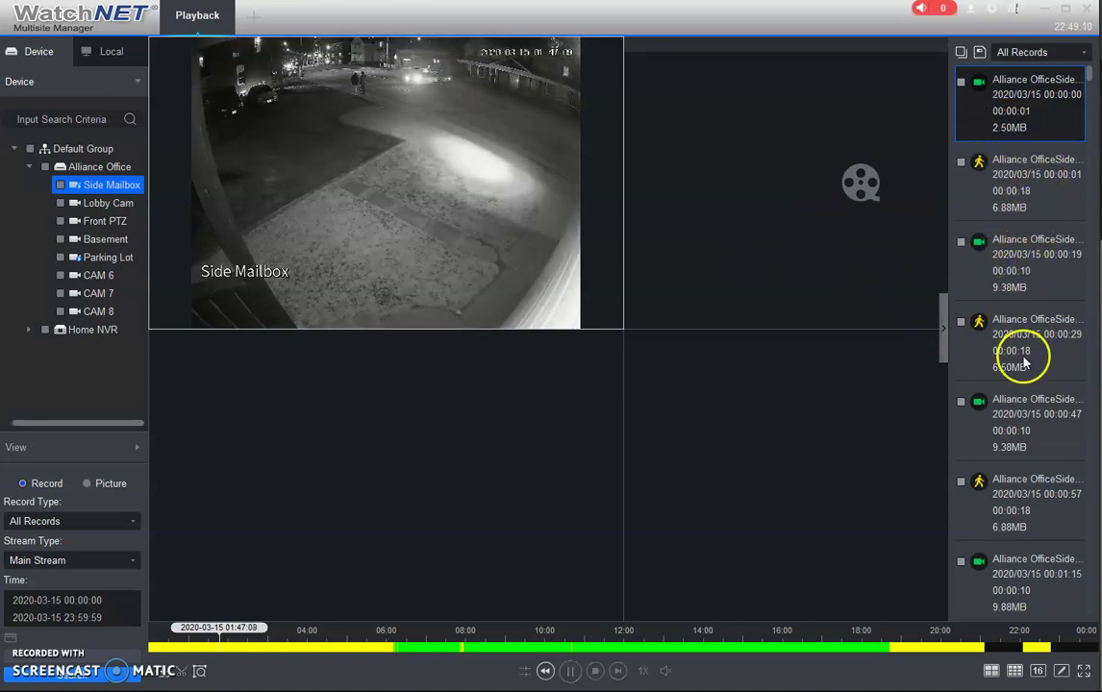
pyautogui.scroll(-2, 1029, 414)
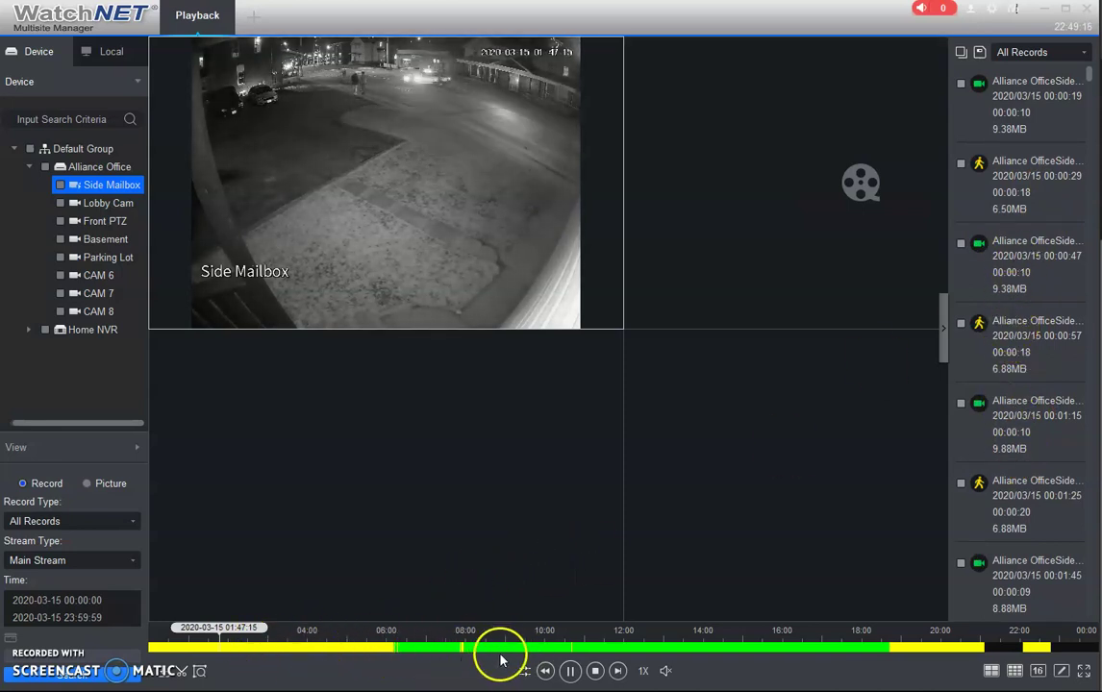
# - Play and tick the motion recording starting at 00:00:57, and view its export setup without exporting
pyautogui.click(1026, 338)
pyautogui.moveTo(516, 217); pyautogui.dragTo(437, 220)
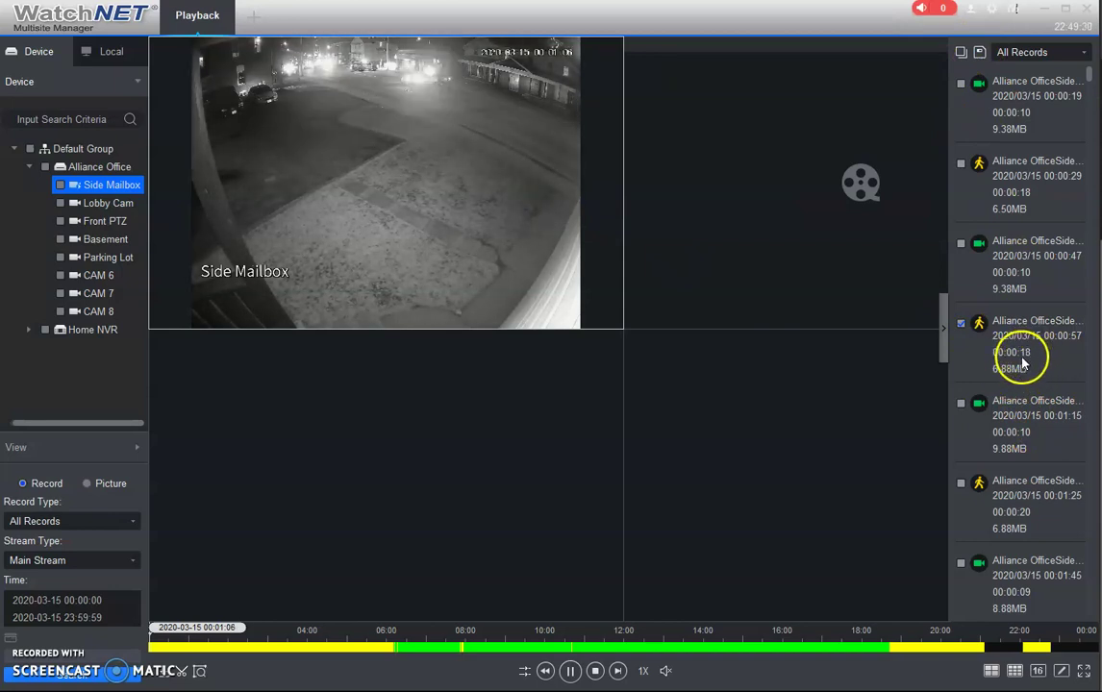
pyautogui.click(980, 53)
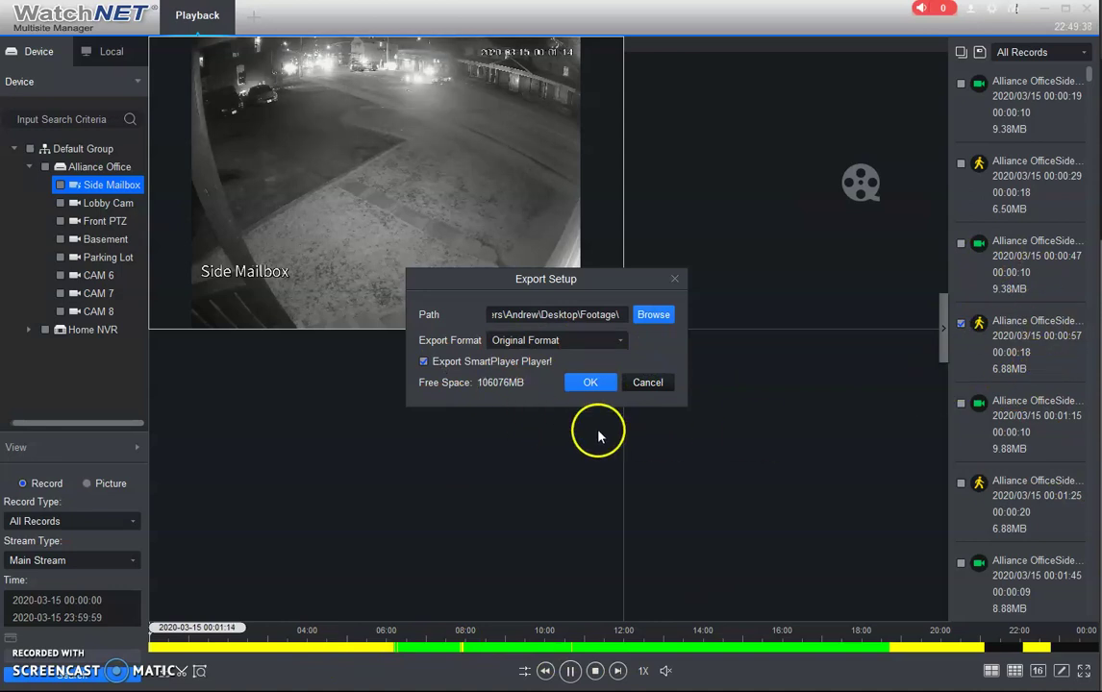
pyautogui.click(649, 384)
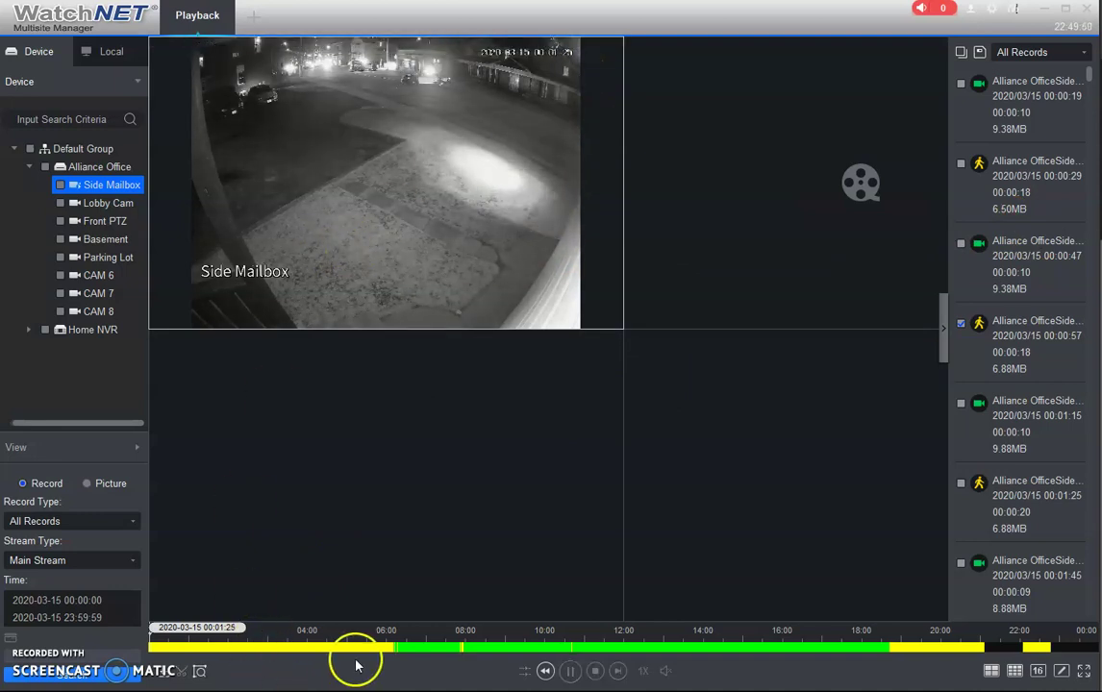
# - Switch to the Footage folder in File Explorer, launch Player_Eng, and associate .dav files with it
pyautogui.hotkey('alt', 'Tab')
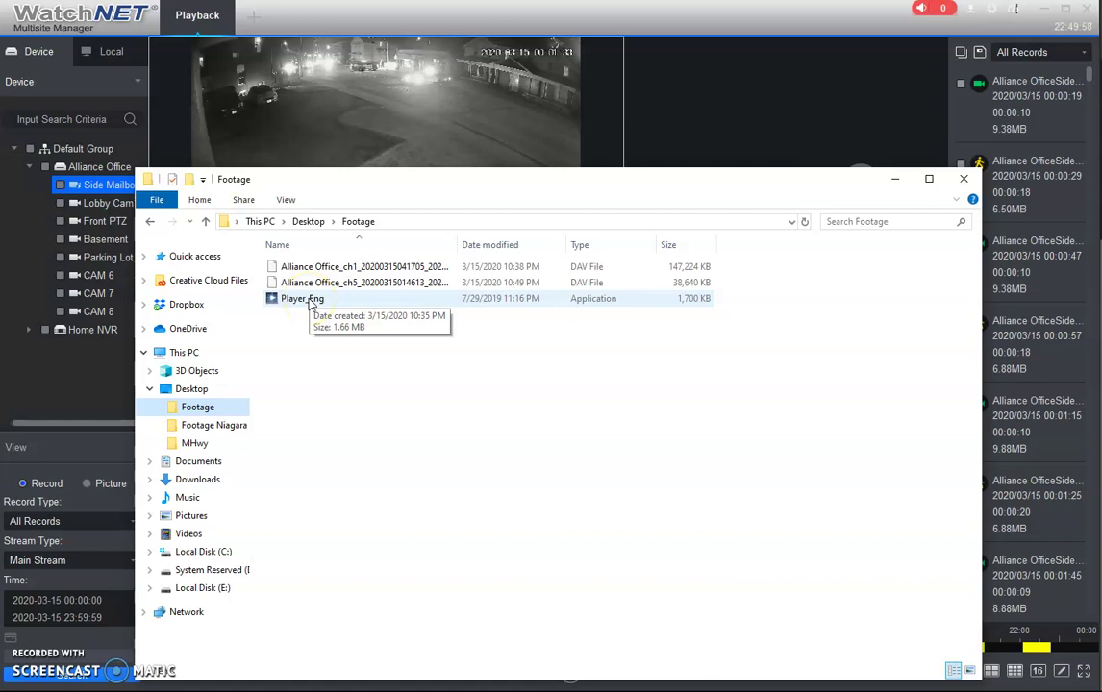
pyautogui.doubleClick(310, 302)
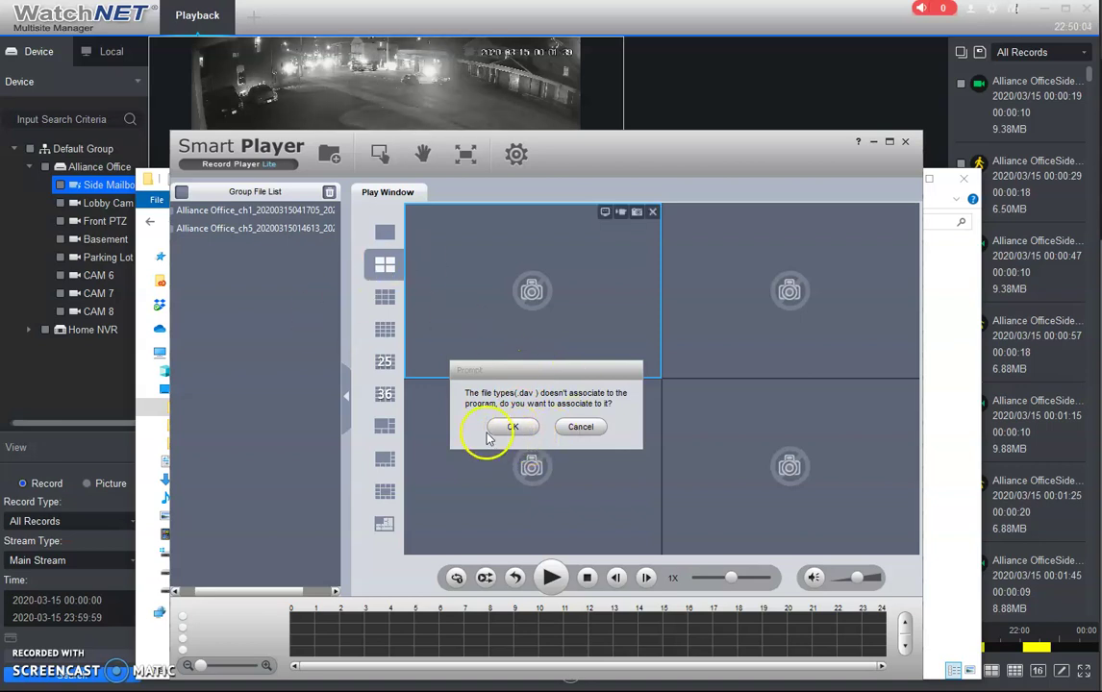
pyautogui.click(510, 429)
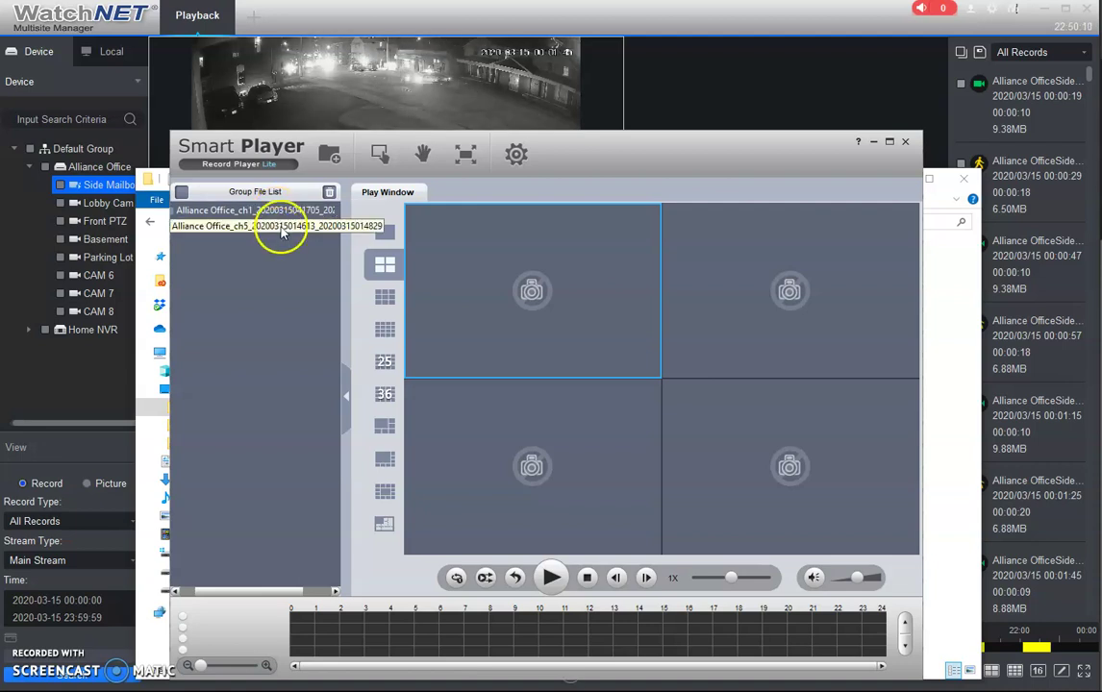
# - Browse to the Desktop's Footage folder in the player's file-opening dialog to view the exported recordings, and cancel without adding any
pyautogui.click(334, 158)
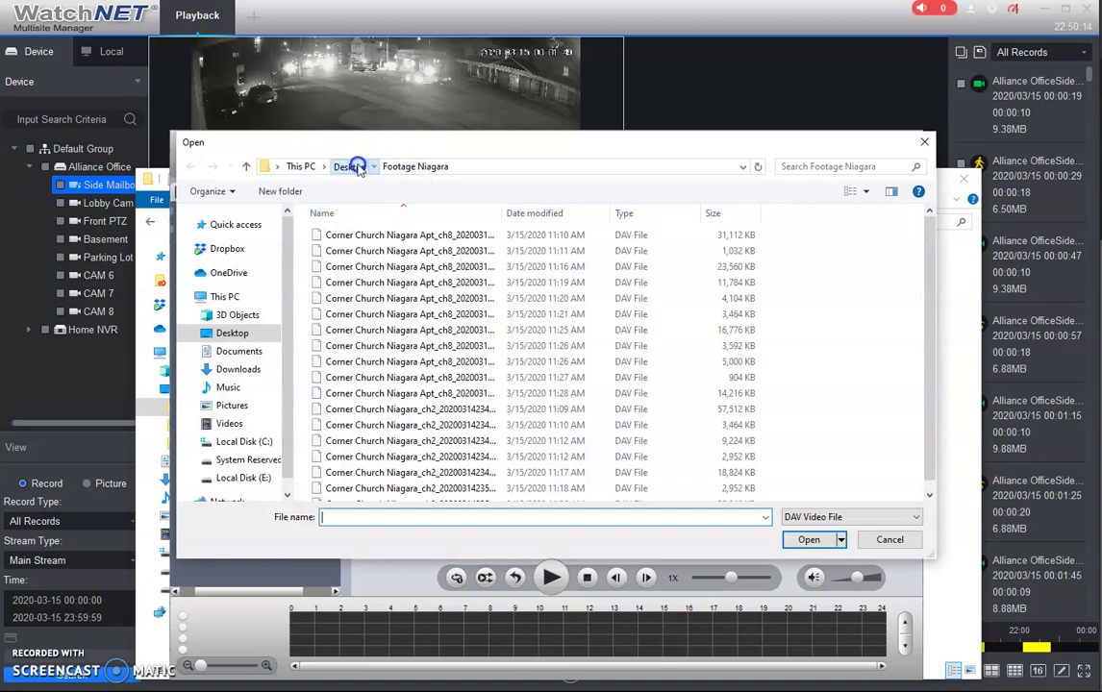
pyautogui.click(352, 165)
pyautogui.doubleClick(346, 260)
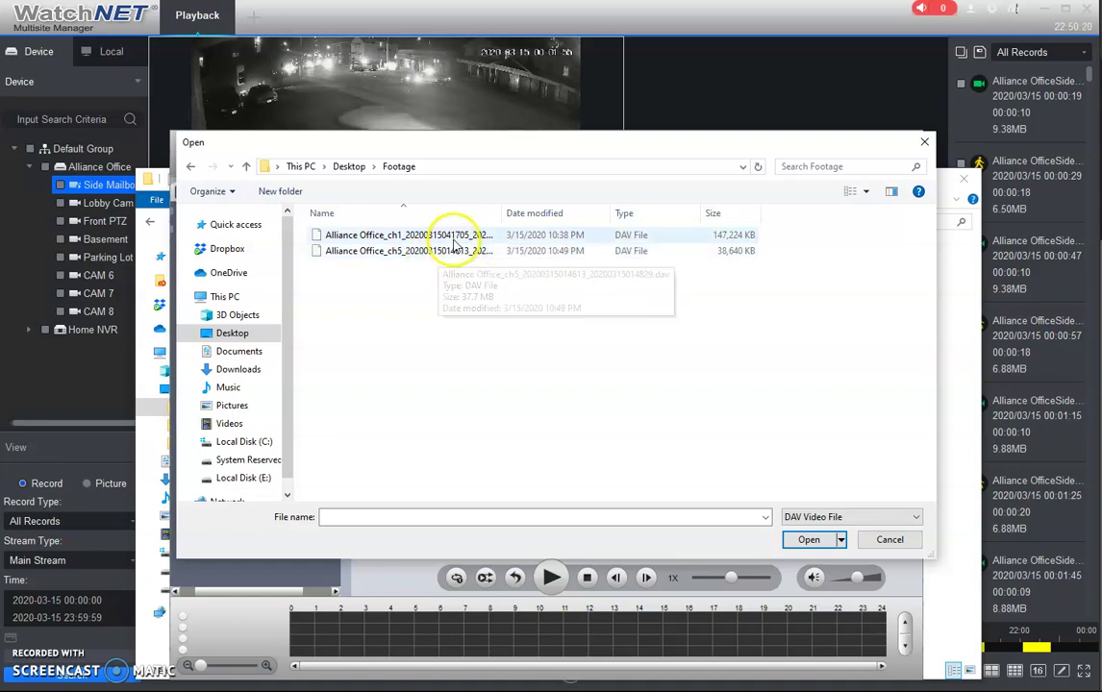
pyautogui.click(899, 540)
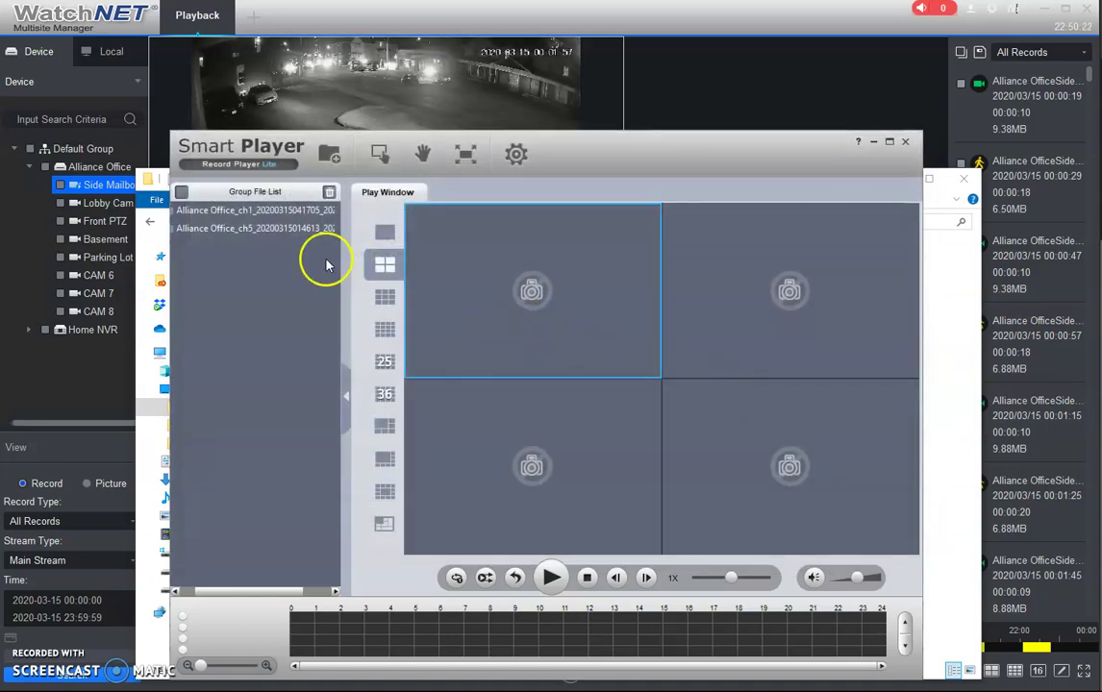
# - Play the Alliance Office ch1 recording in the first play window and the ch5 recording in the second
pyautogui.doubleClick(264, 220)
pyautogui.click(765, 300)
pyautogui.doubleClick(277, 229)
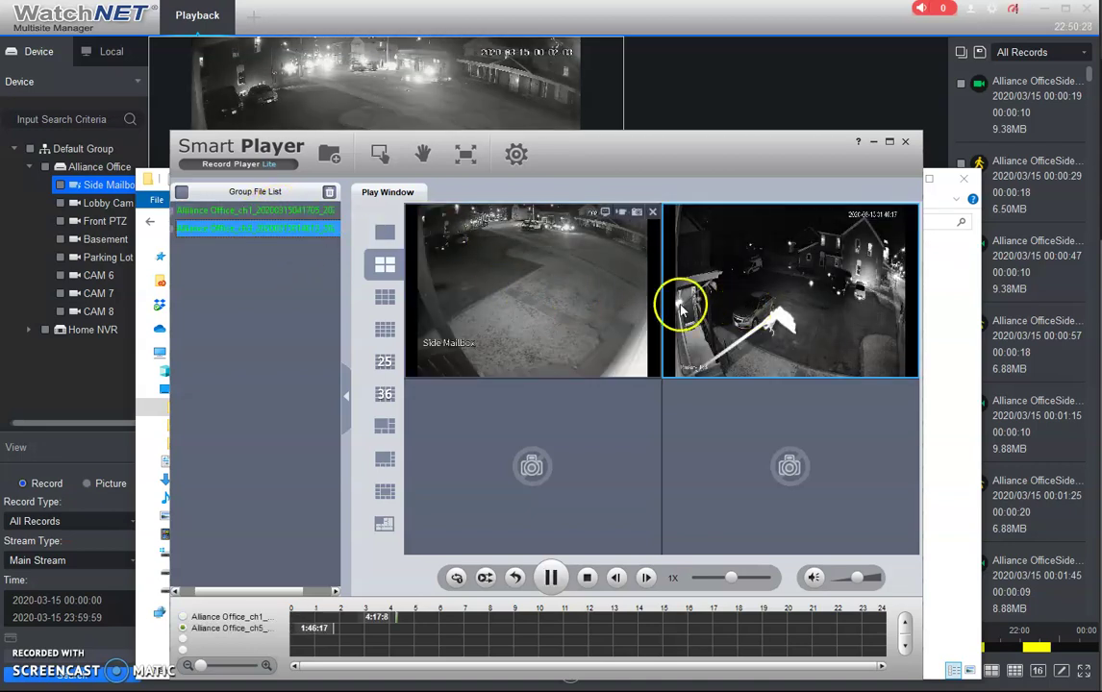
# - Enlarge the Side Mailbox video to fill the play area and return it to the four-window view
pyautogui.click(591, 308)
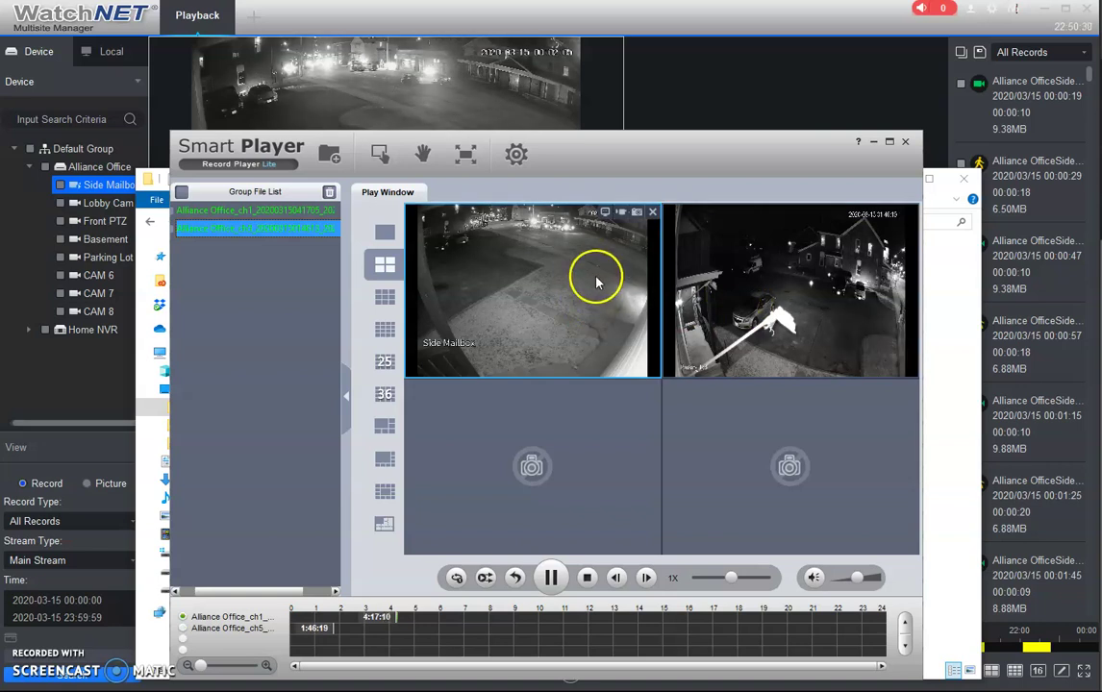
pyautogui.click(391, 192)
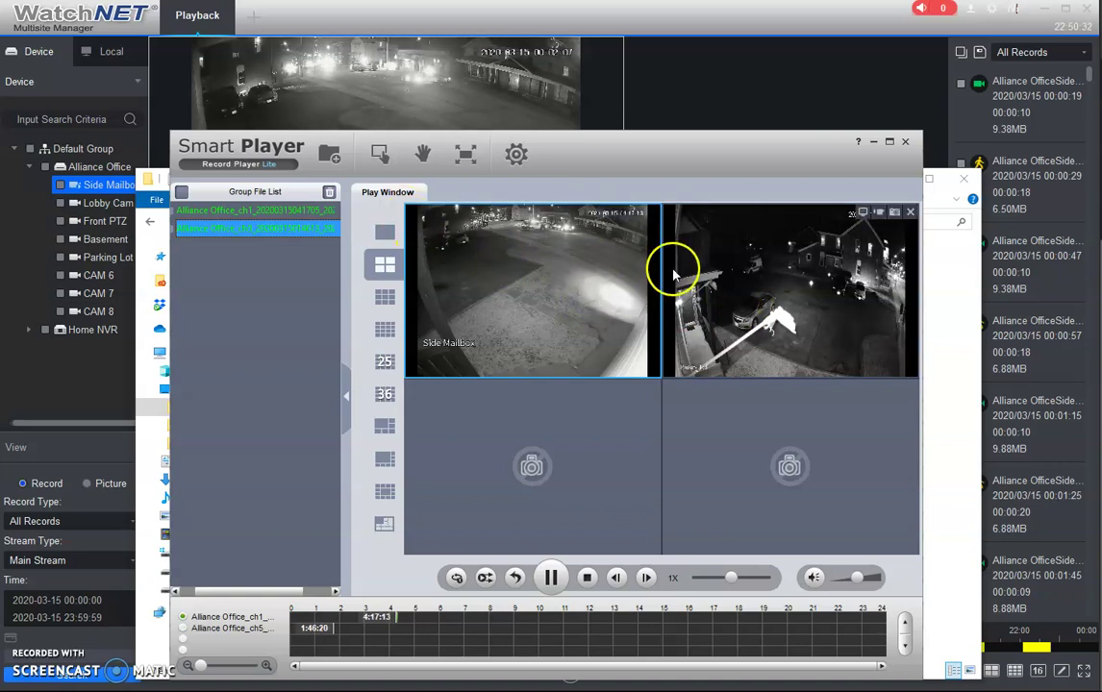
pyautogui.click(550, 306)
pyautogui.doubleClick(550, 306)
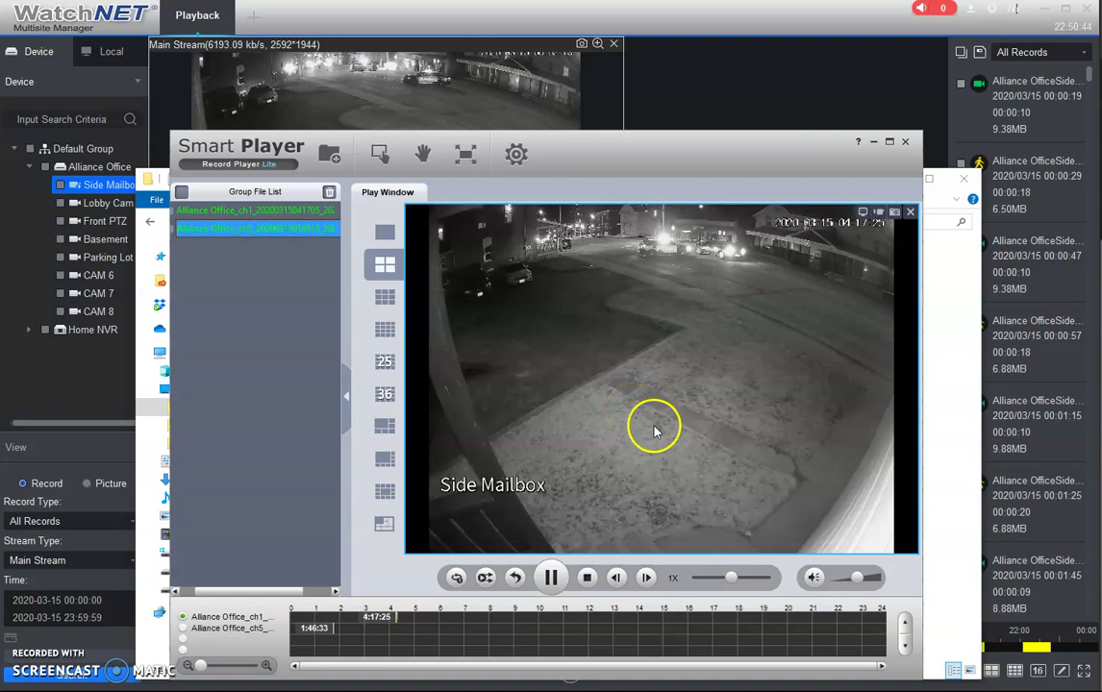
pyautogui.click(642, 395)
pyautogui.click(642, 394)
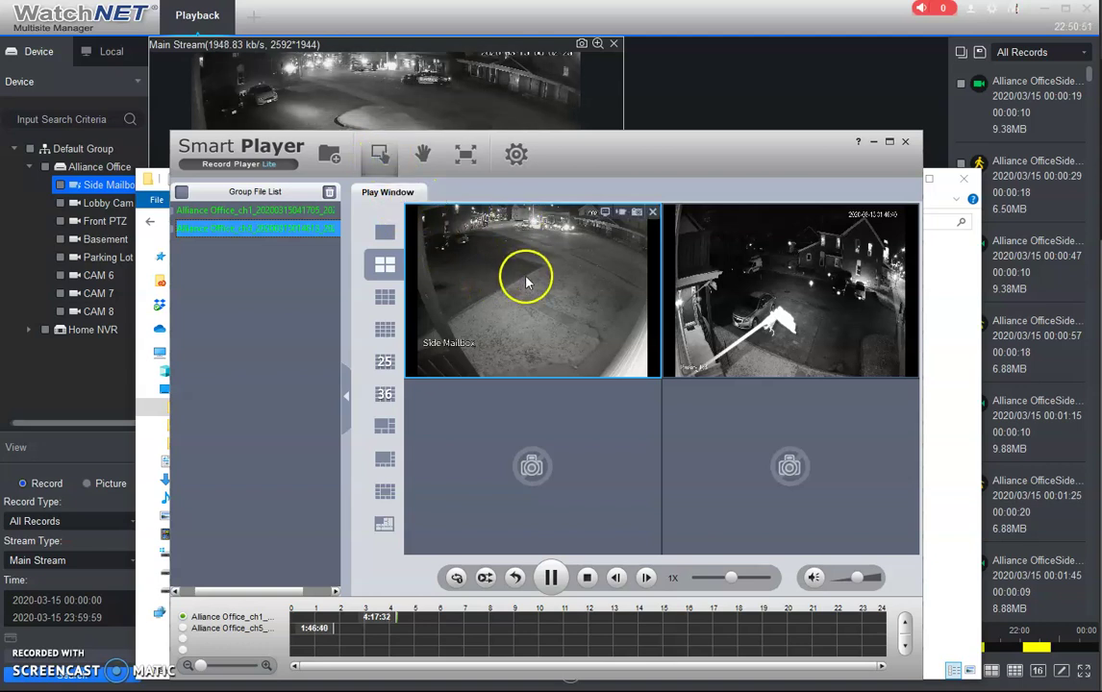
# - Digitally zoom into areas of the Side Mailbox video and reset it to the full picture
pyautogui.moveTo(639, 304); pyautogui.dragTo(635, 307)
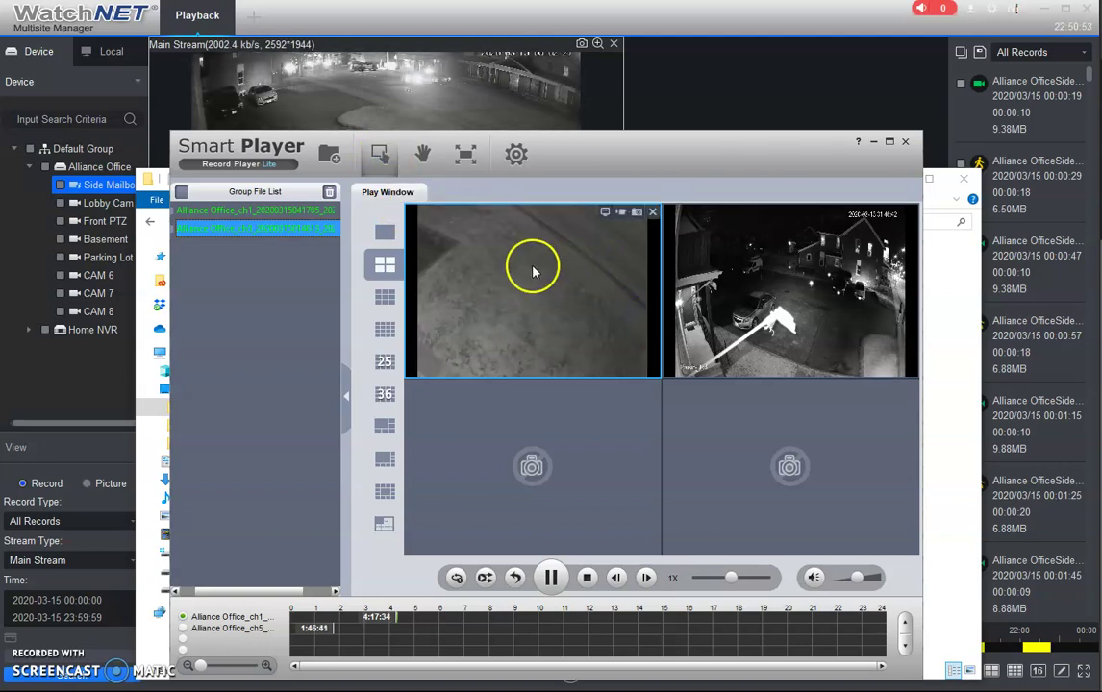
pyautogui.moveTo(533, 263)
pyautogui.mouseDown()
pyautogui.moveTo(561, 305)
pyautogui.moveTo(603, 329)
pyautogui.mouseUp()
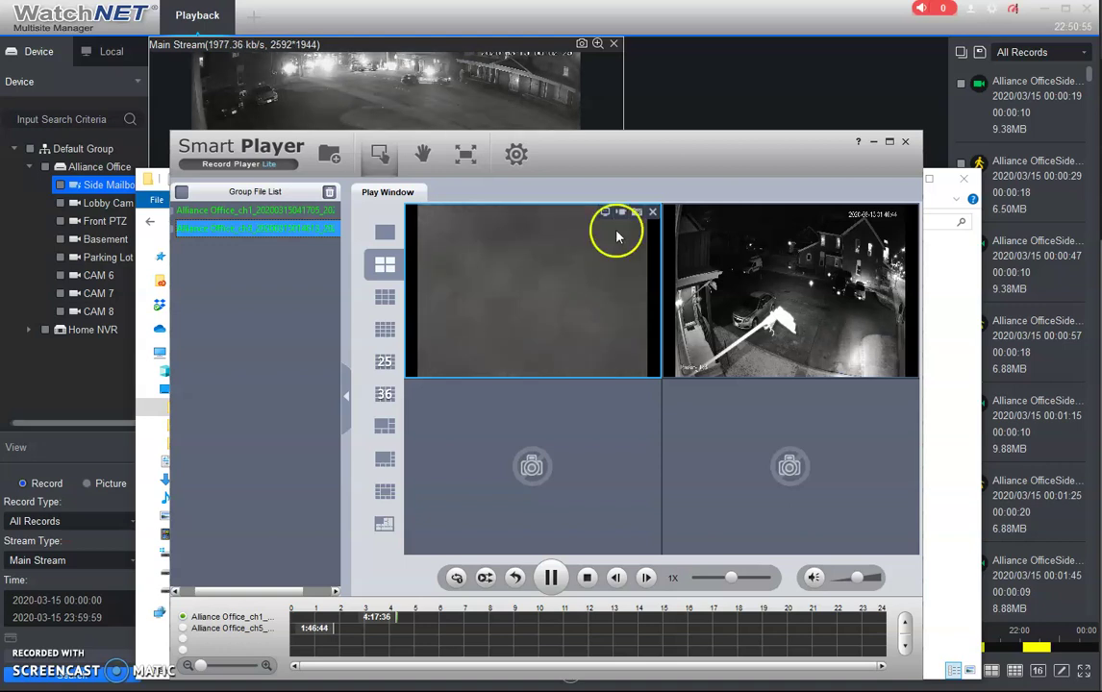
pyautogui.rightClick(516, 291)
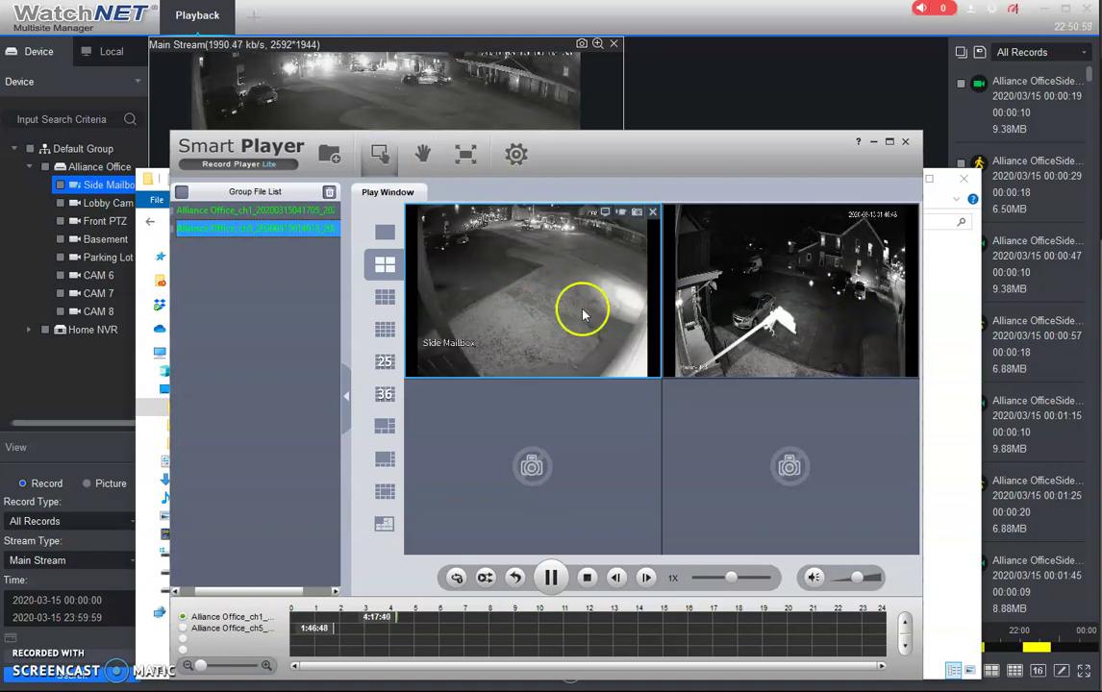
# - Show the Side Mailbox video in the single-window layout, restore the four-window layout, and close Smart Player
pyautogui.click(384, 232)
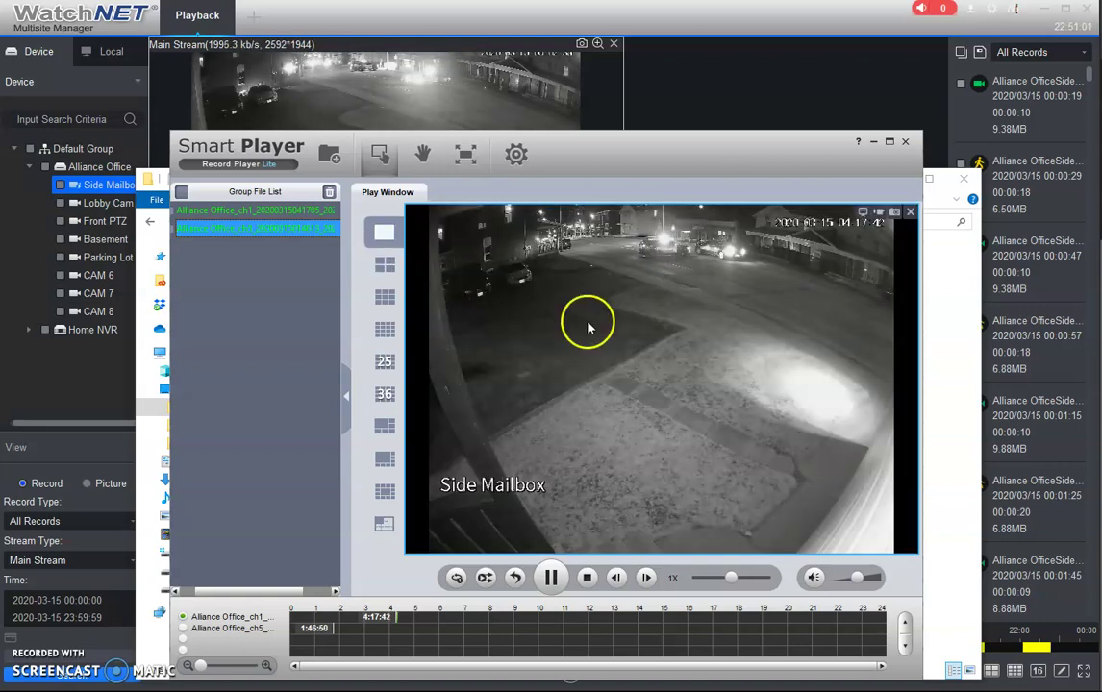
pyautogui.click(389, 267)
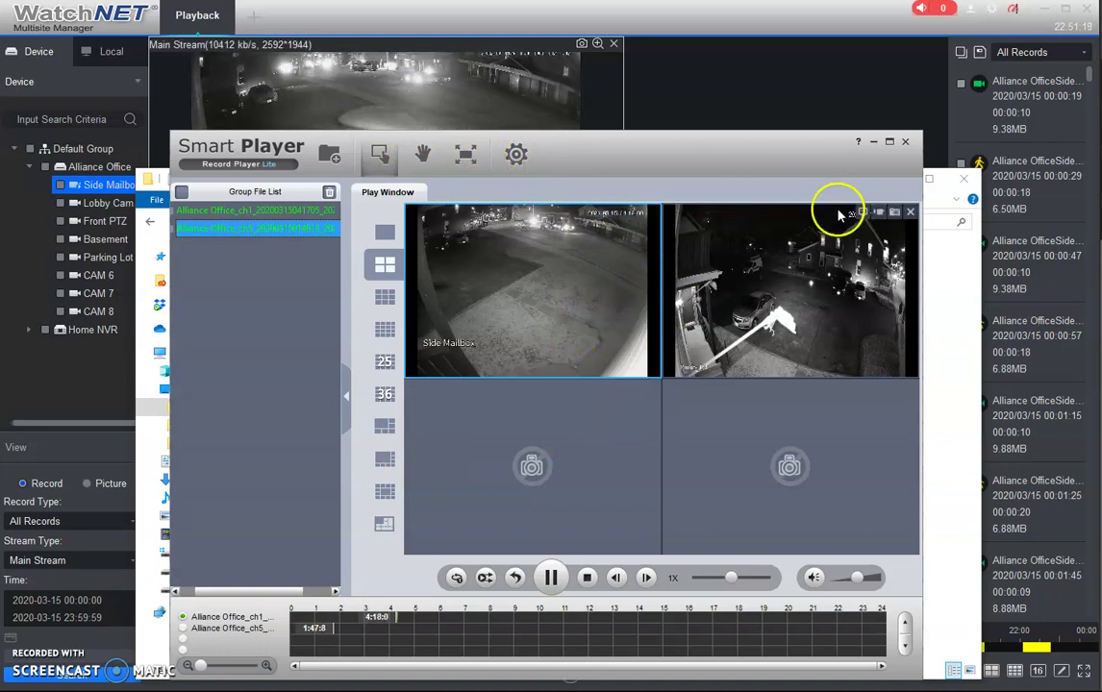
pyautogui.click(905, 144)
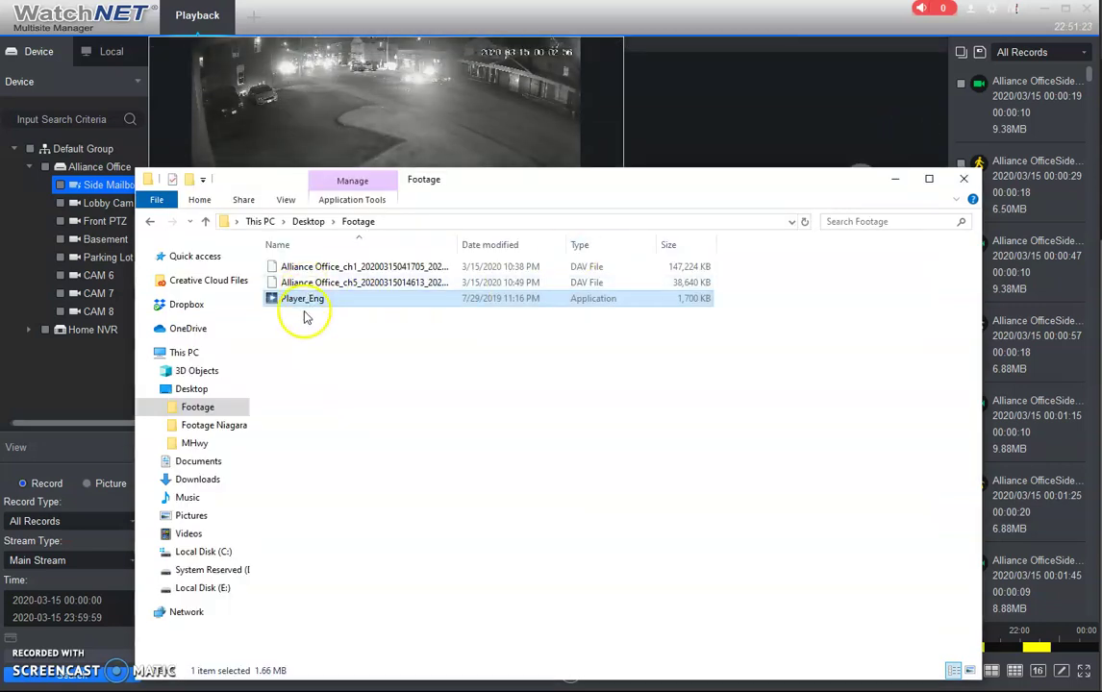
# - Compress both Alliance Office recordings and Player_Eng into one zipped folder named Footage
pyautogui.click(366, 373)
pyautogui.moveTo(356, 353); pyautogui.dragTo(291, 254)
pyautogui.rightClick(311, 268)
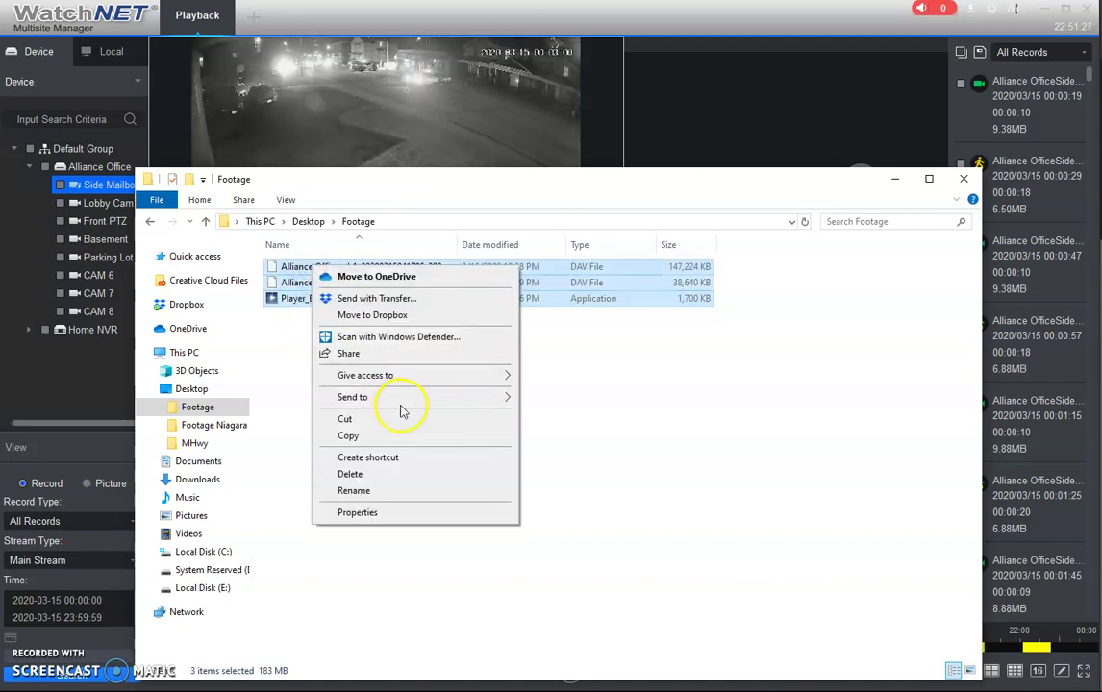
pyautogui.moveTo(412, 397)
pyautogui.click(627, 416)
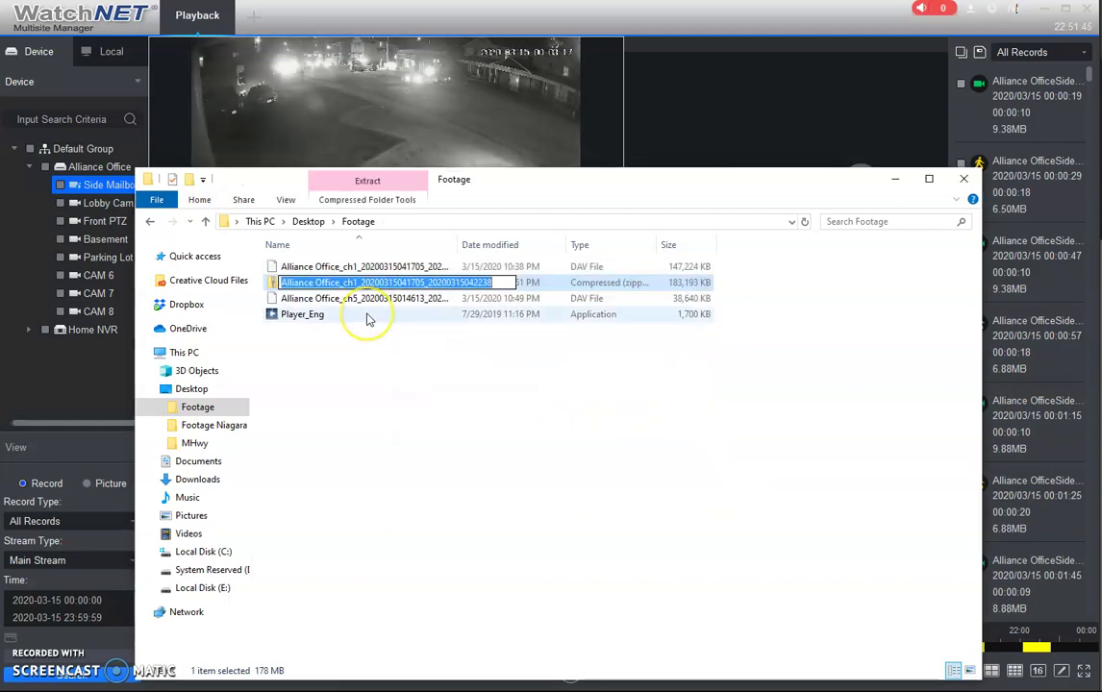
pyautogui.write('Footage')
pyautogui.press('Return')
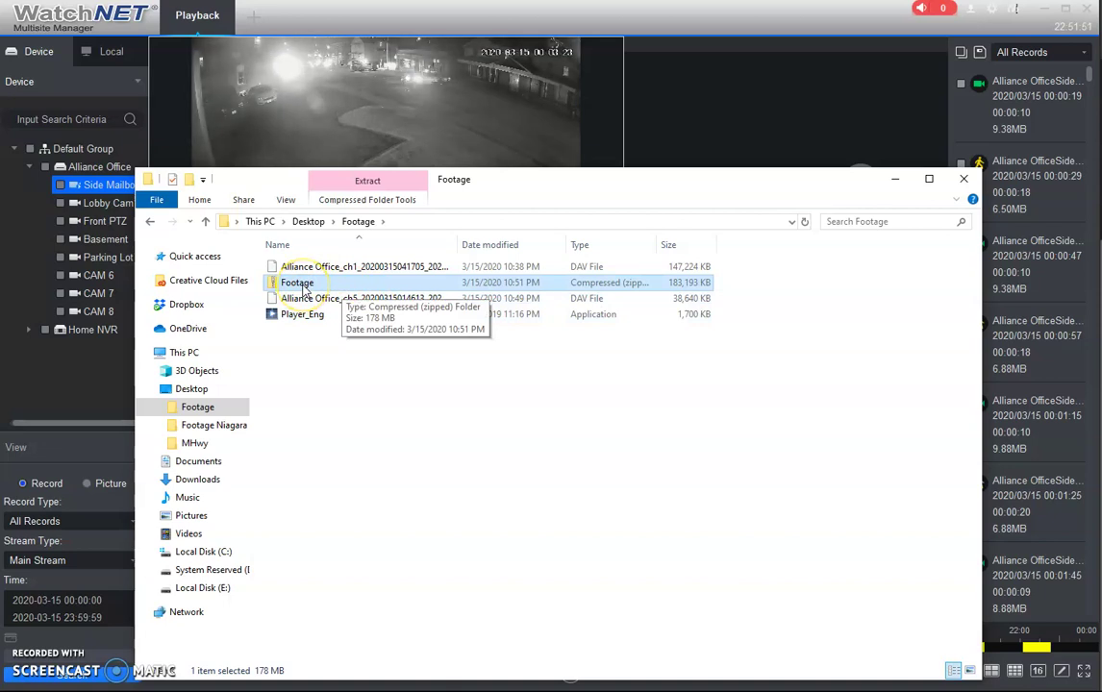
pyautogui.click(414, 418)
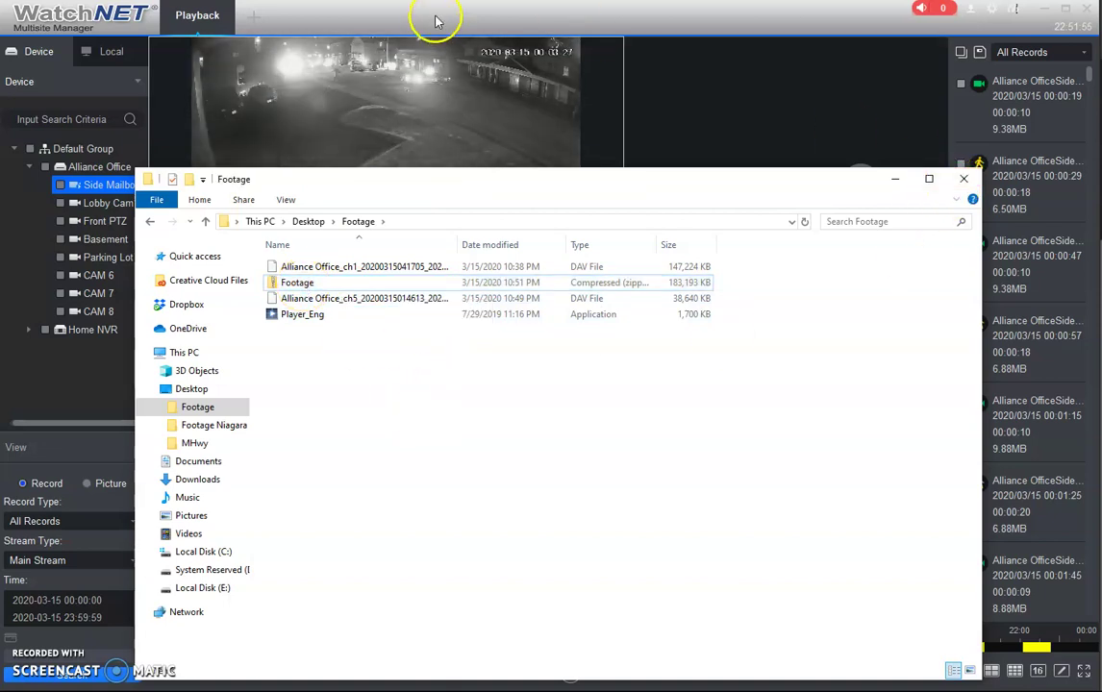
# - Switch back to WatchNET Multisite Manager and close the Playback page
pyautogui.click(209, 24)
pyautogui.click(228, 8)
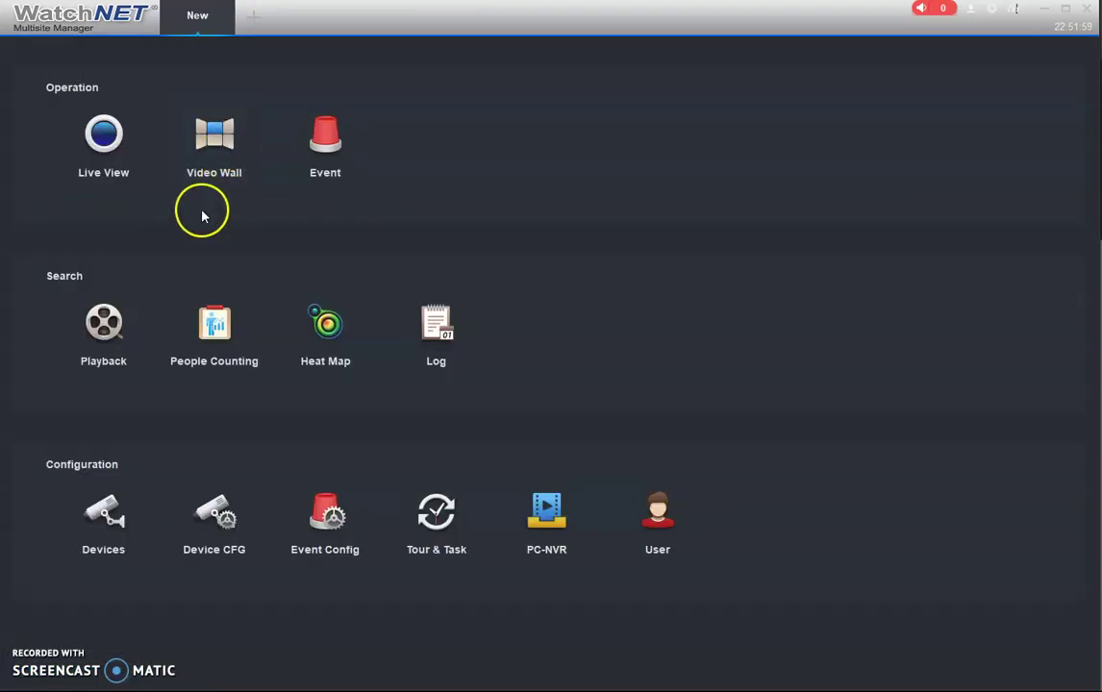